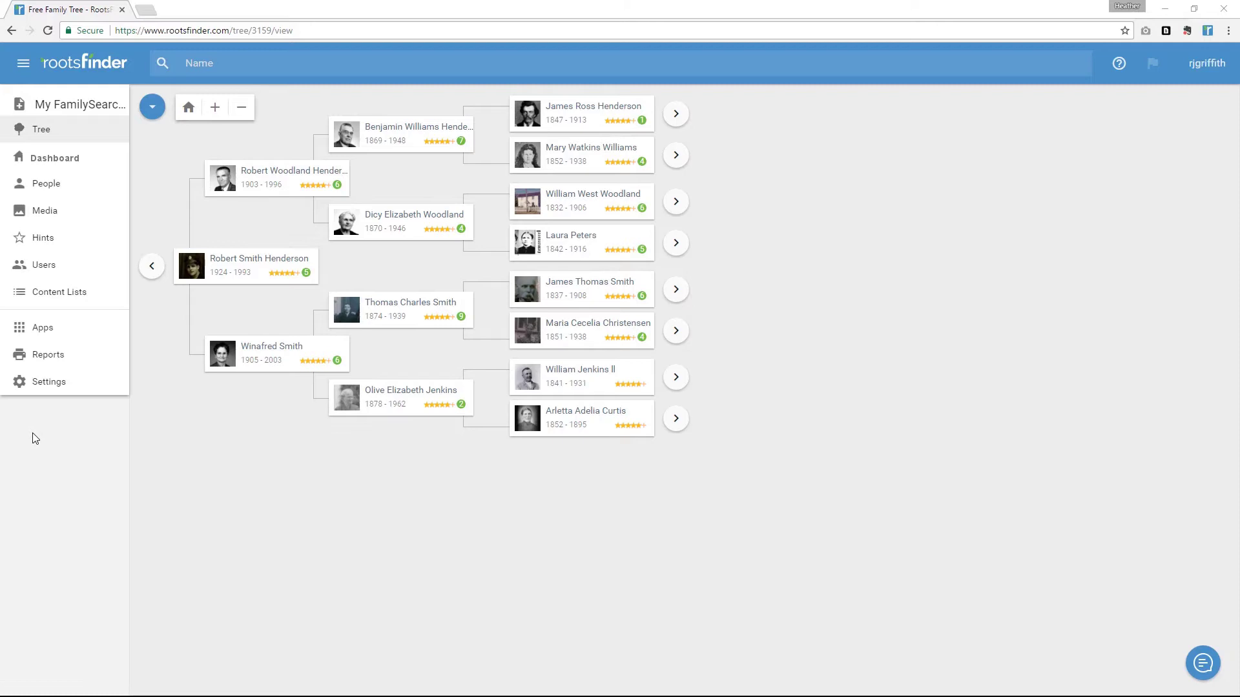
left_click(46, 217)
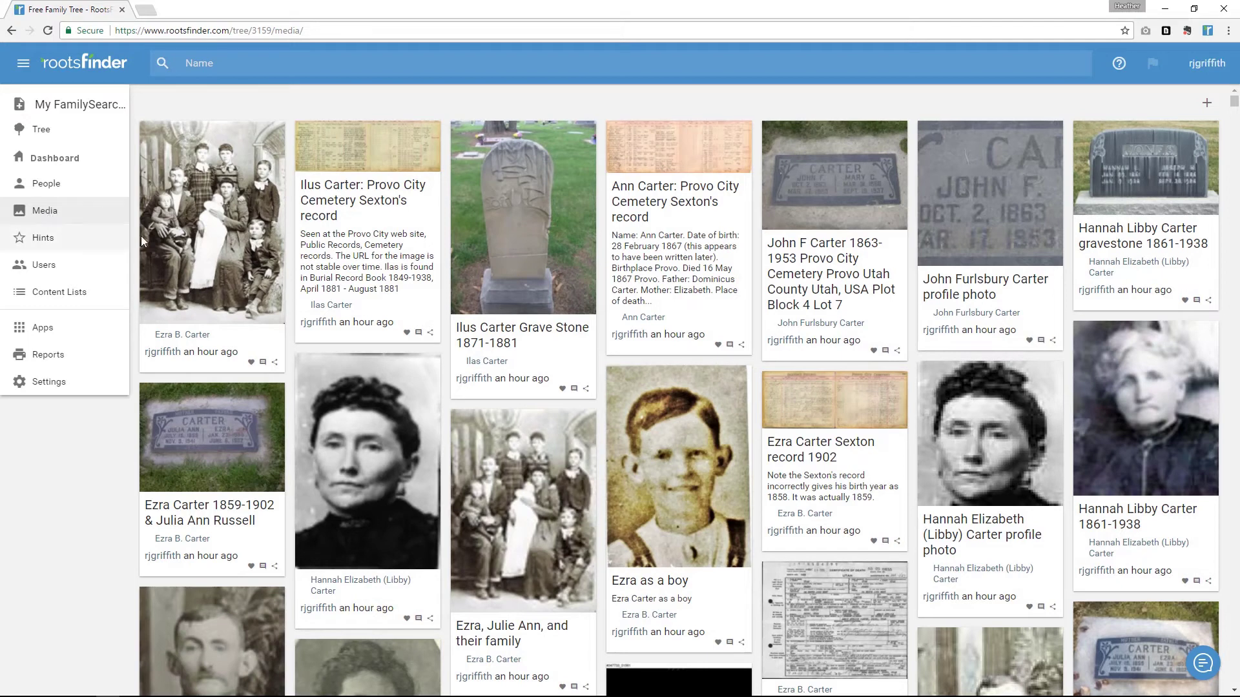
scroll(426, 382, "down", 2)
scroll(426, 382, "down", 3)
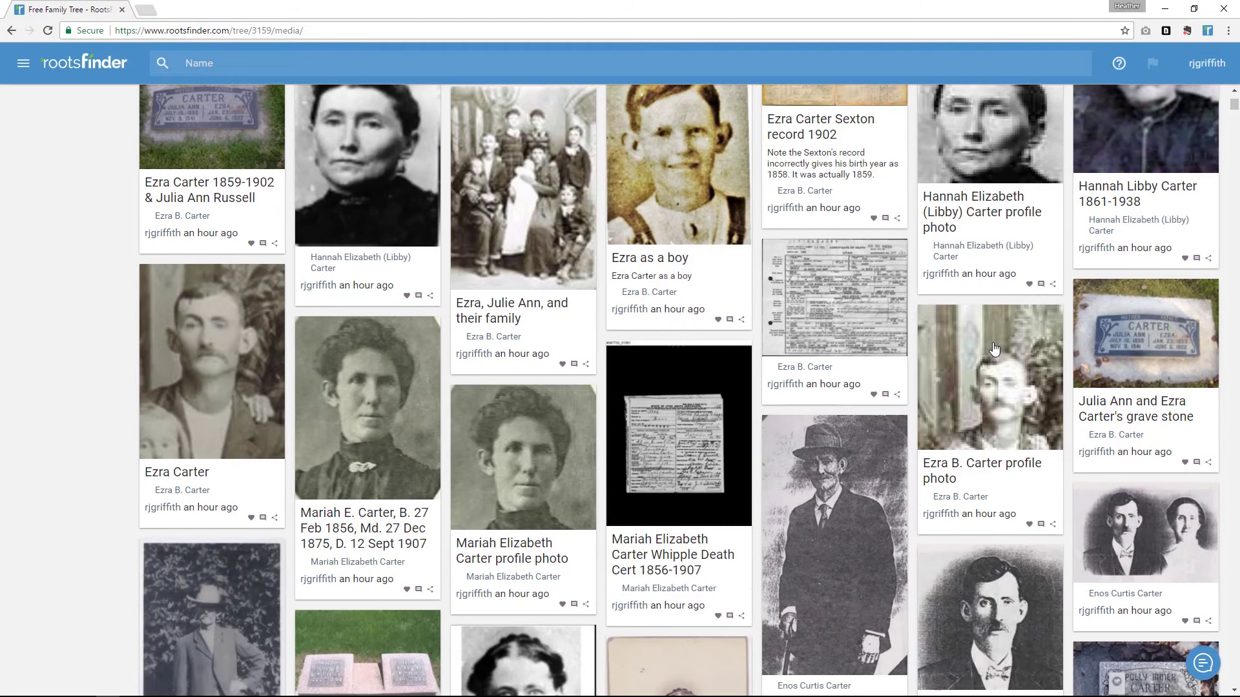
left_click(994, 350)
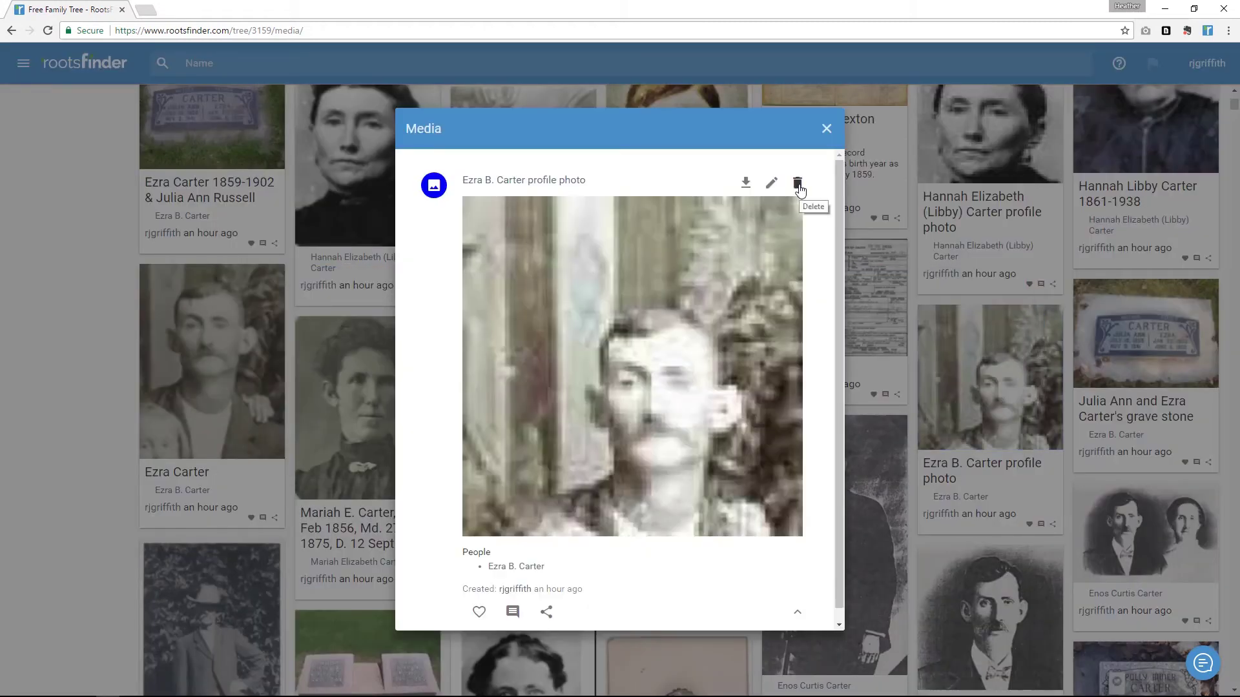
key("Escape")
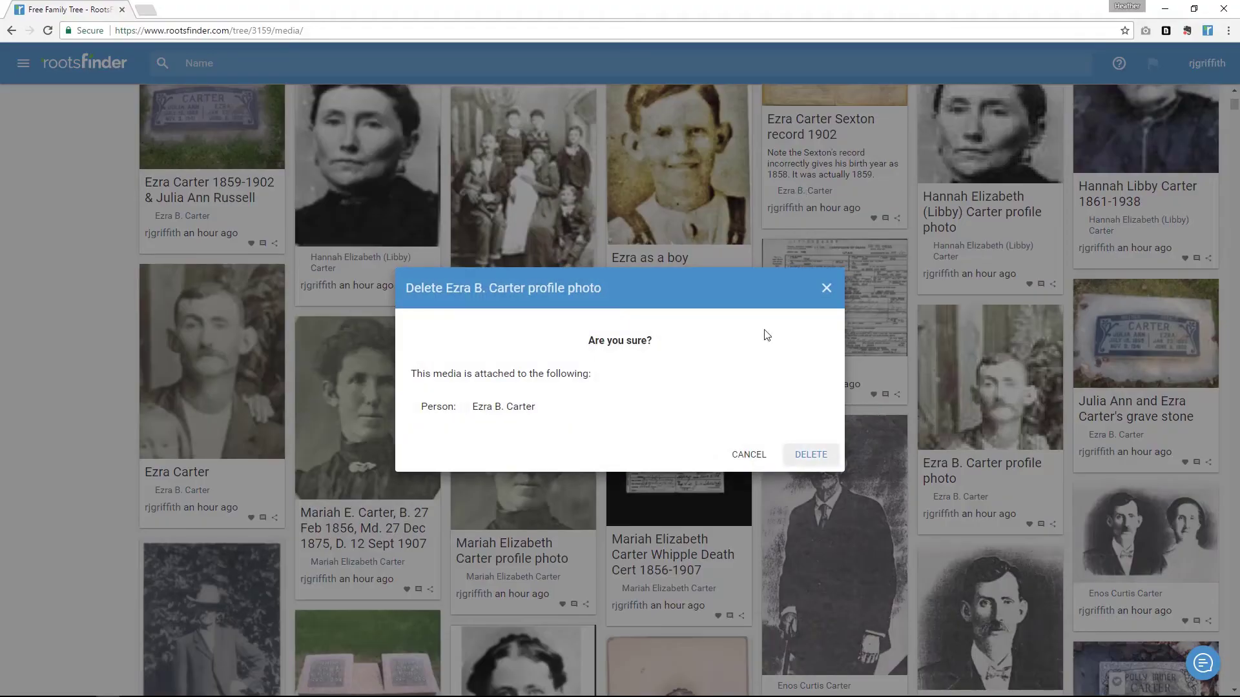
left_click(801, 455)
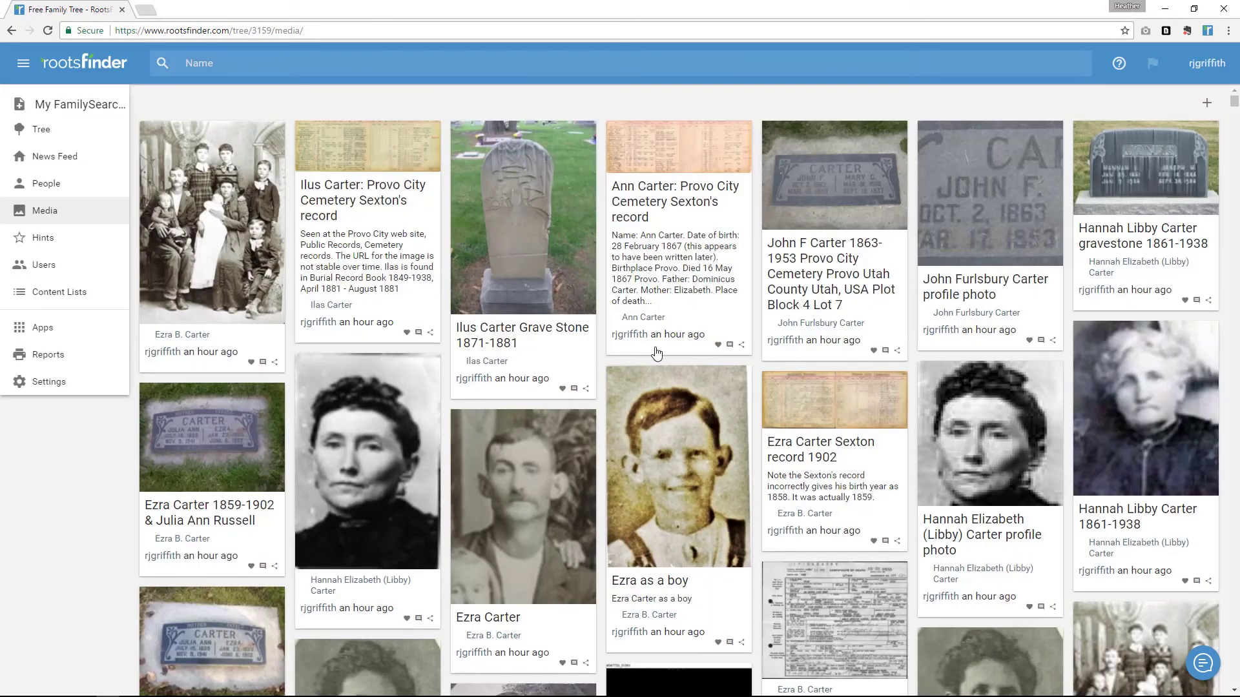
scroll(656, 352, "down", 3)
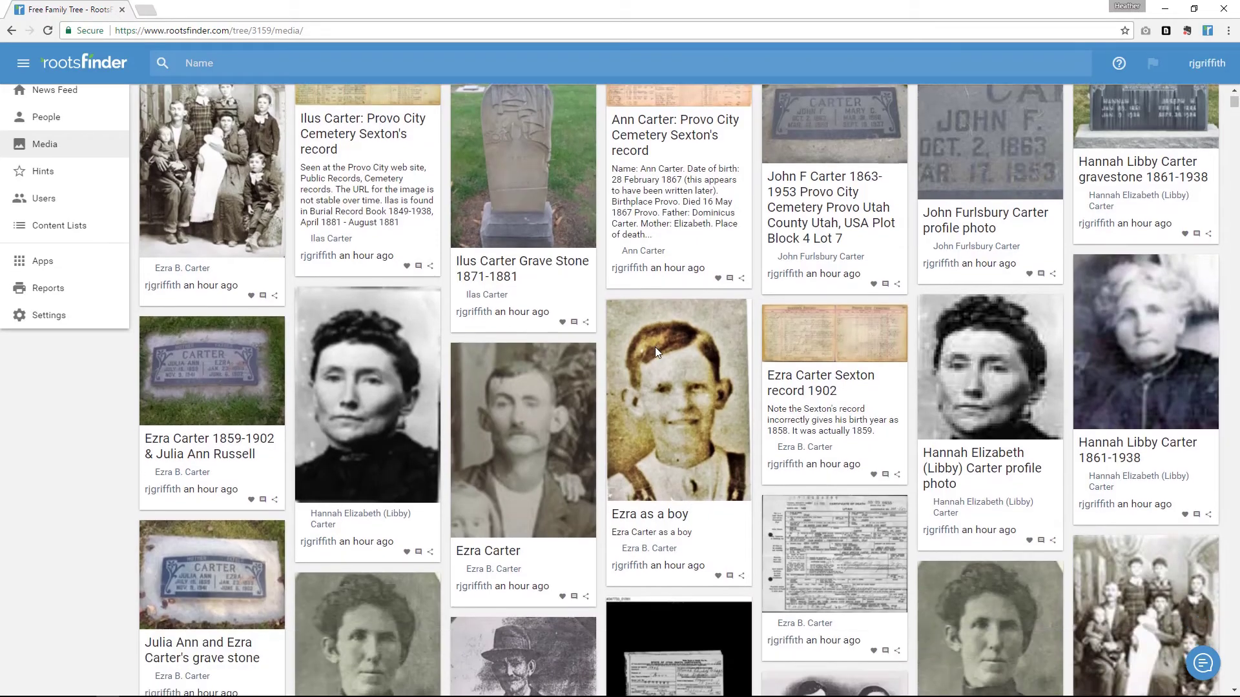
right_click(1127, 475)
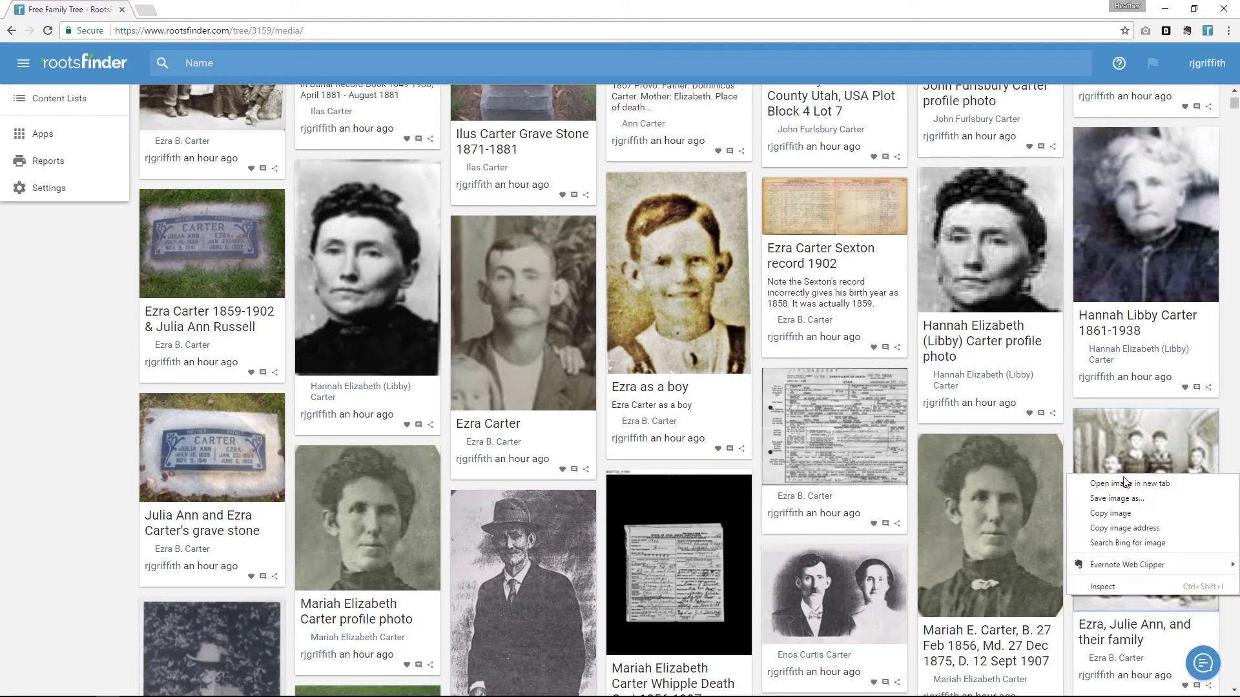
left_click(1114, 485)
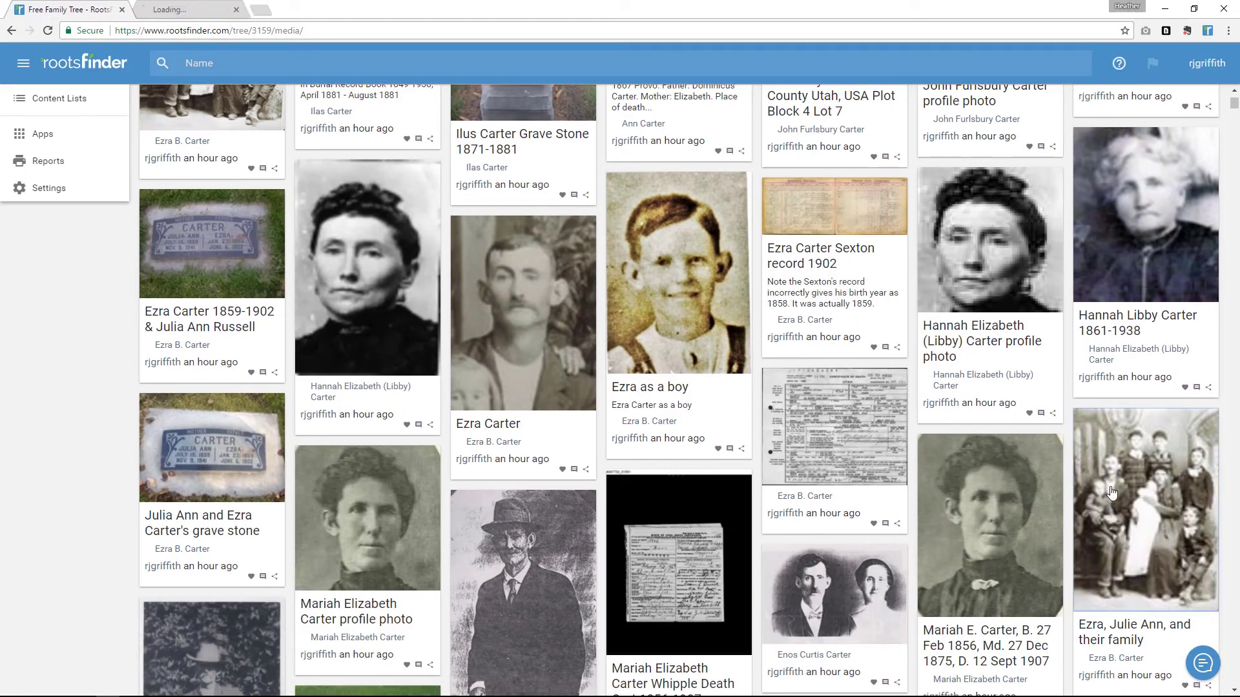
left_click(190, 10)
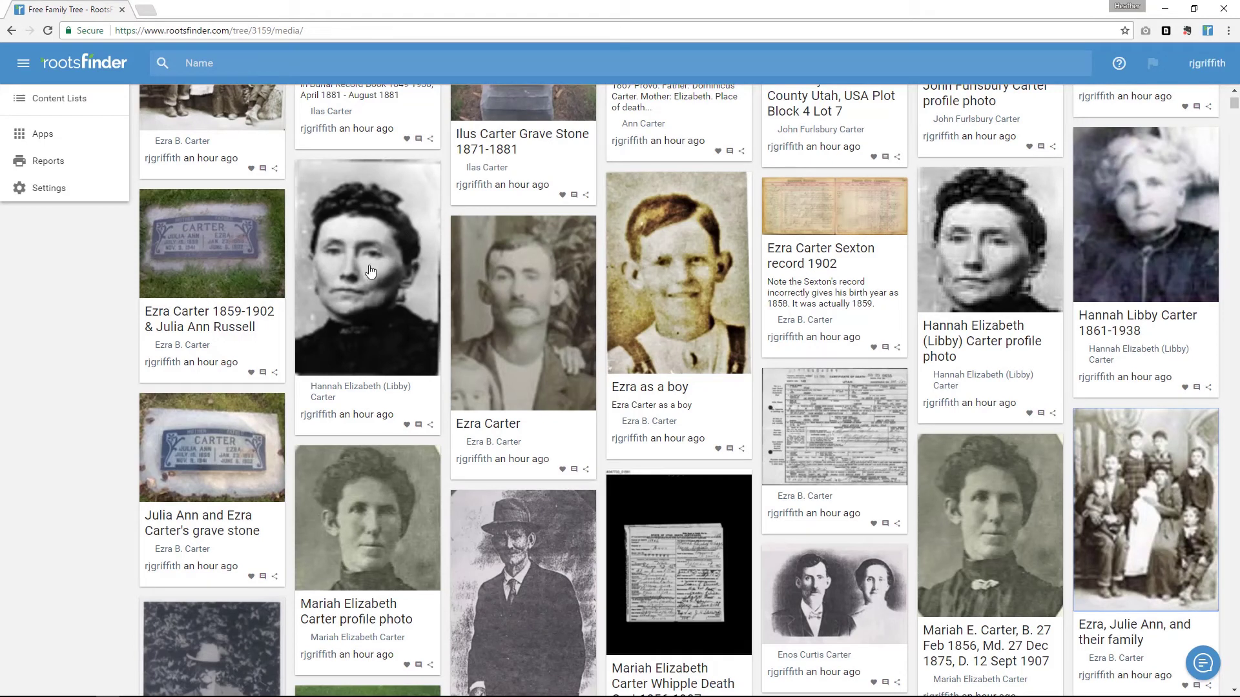
scroll(371, 271, "up", 3)
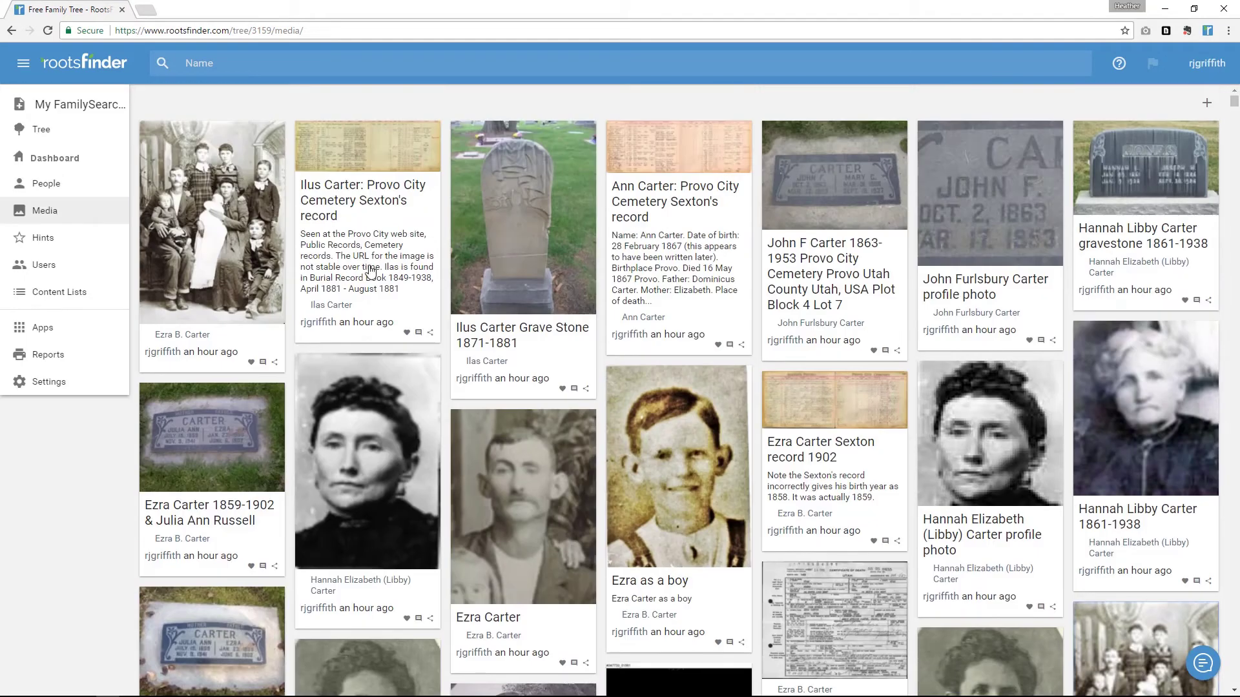
left_click(230, 254)
left_click(771, 185)
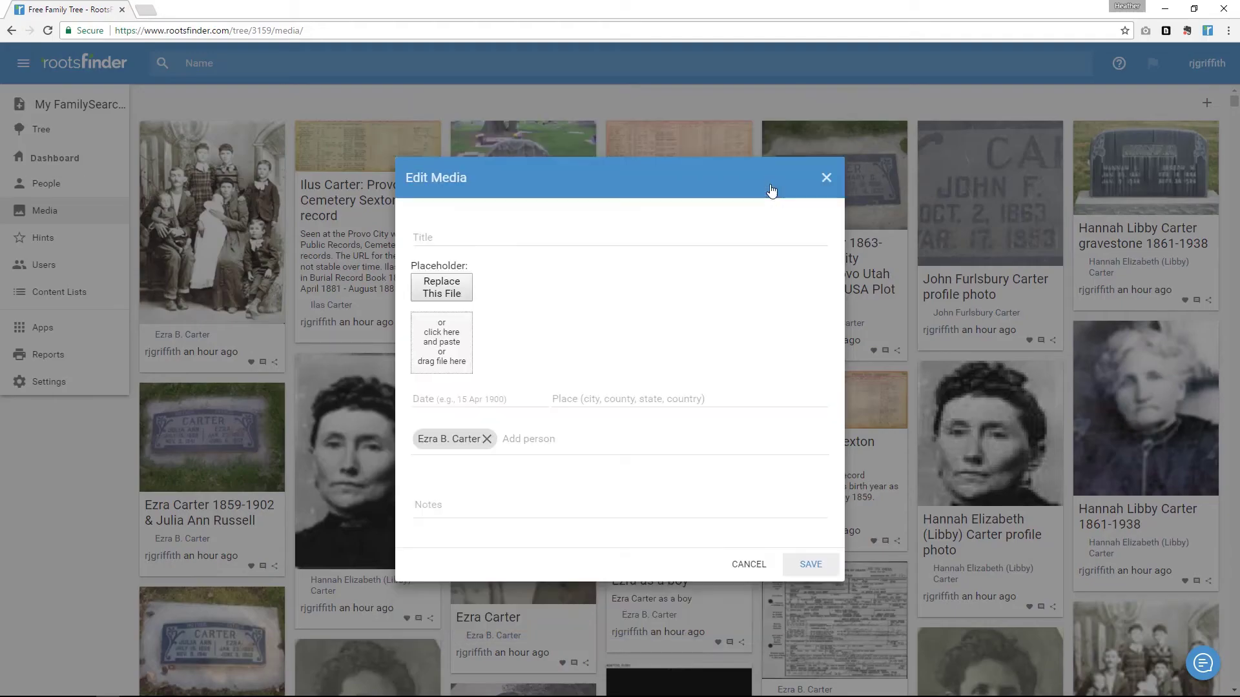
left_click(715, 238)
type("Ezra B Ca")
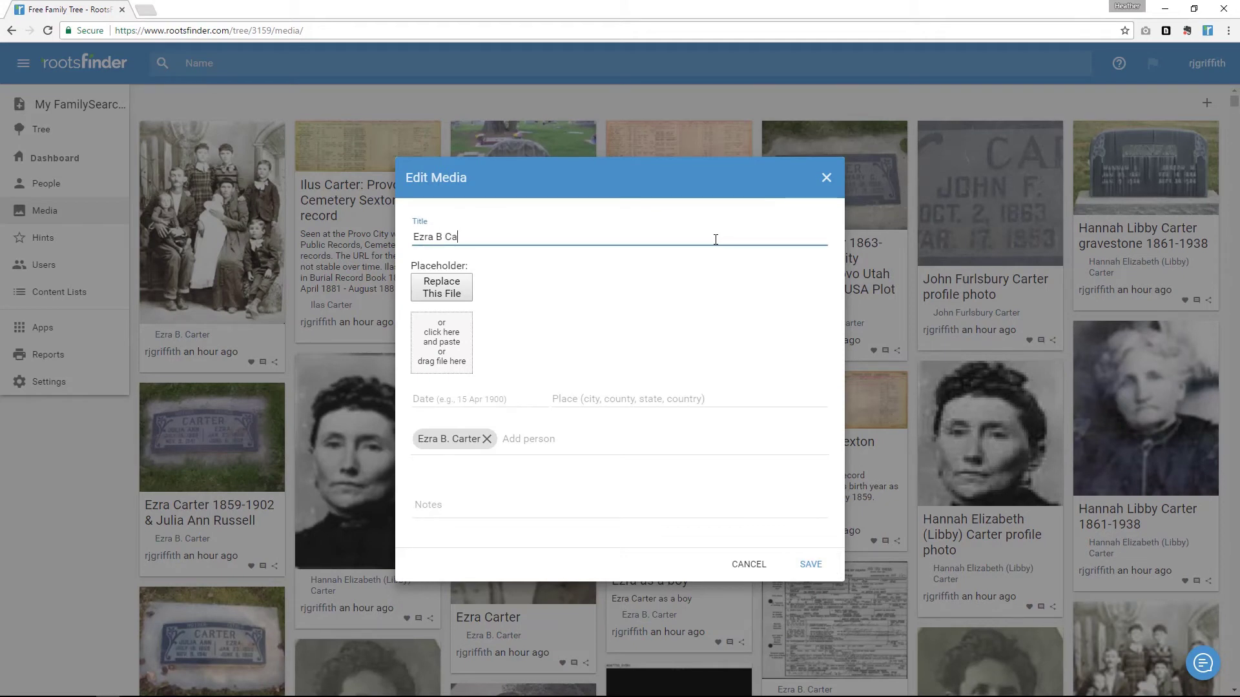
type("rter Family Photo")
left_click(588, 448)
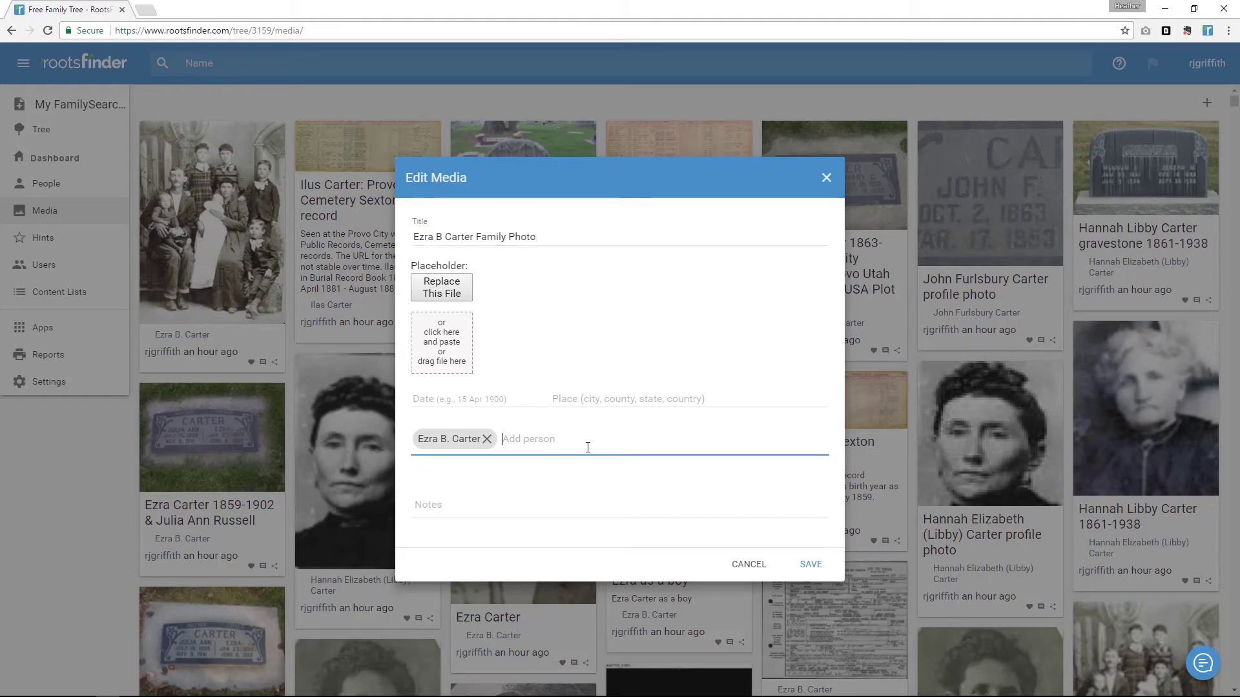
type("julia")
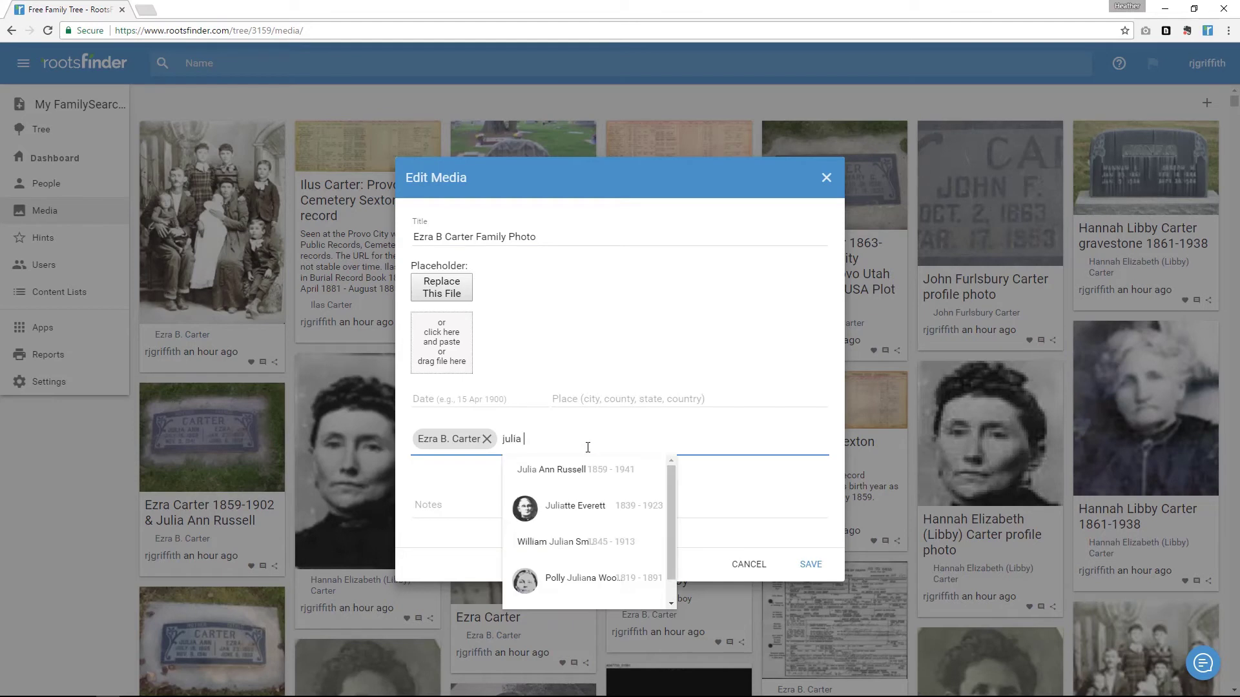
left_click(574, 472)
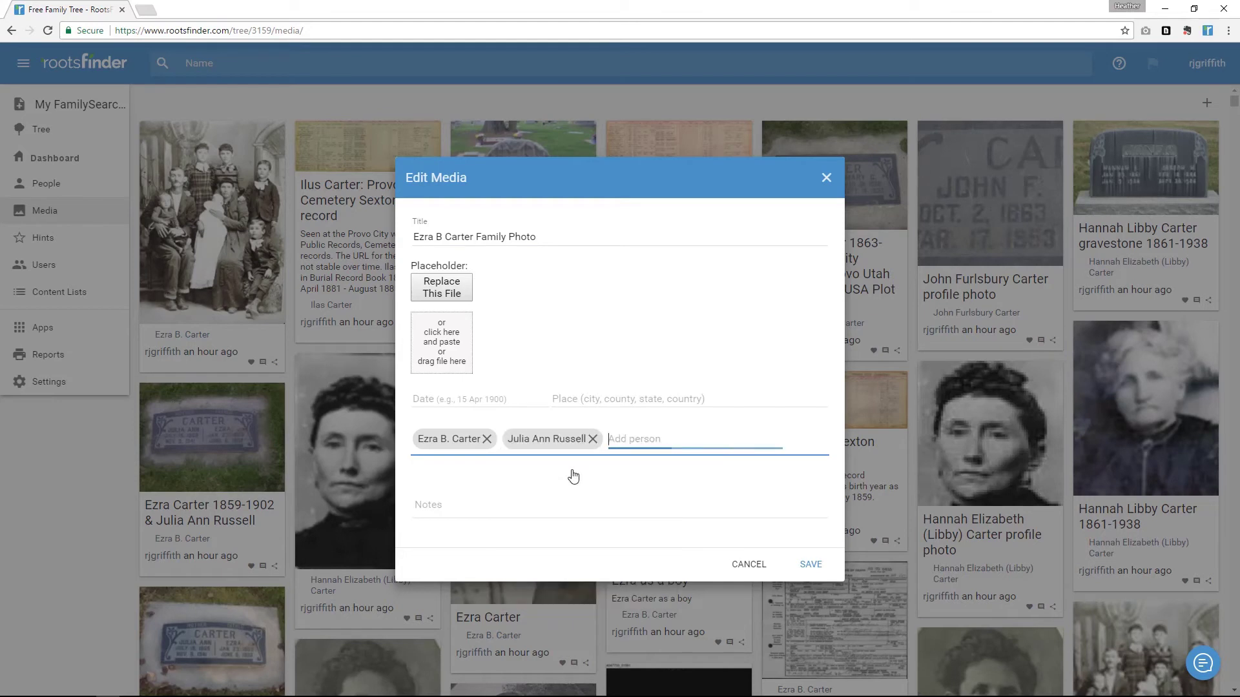
left_click(811, 567)
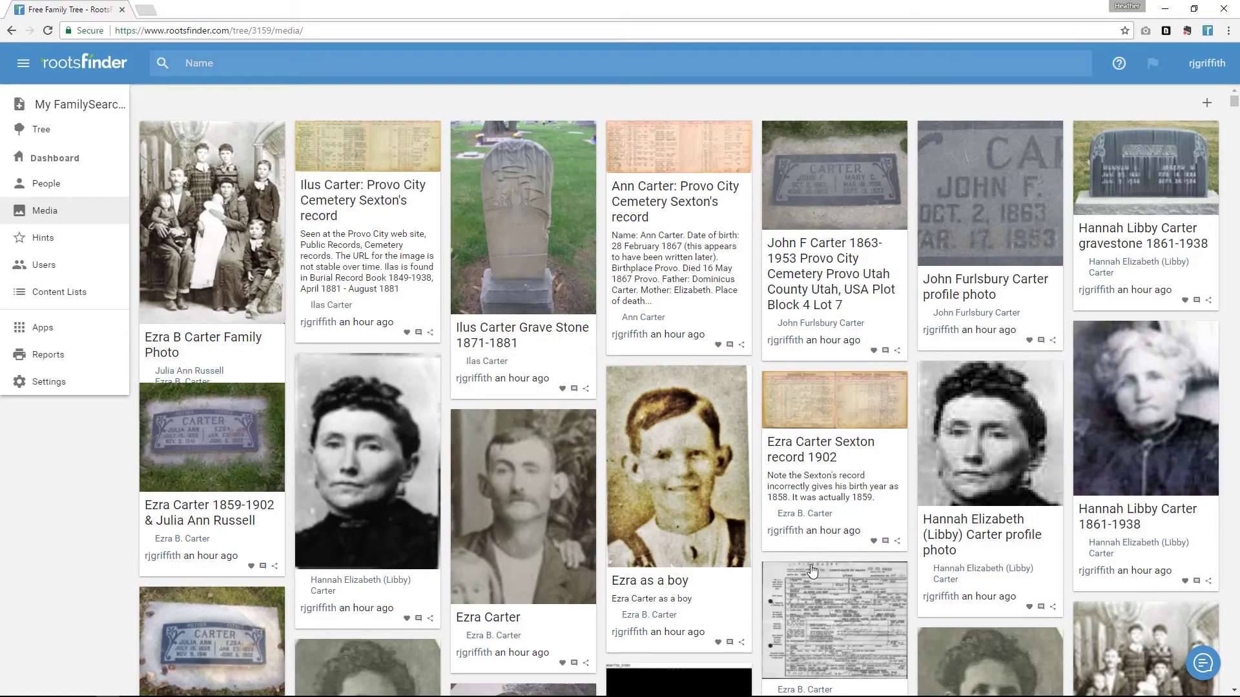
scroll(813, 571, "down", 1)
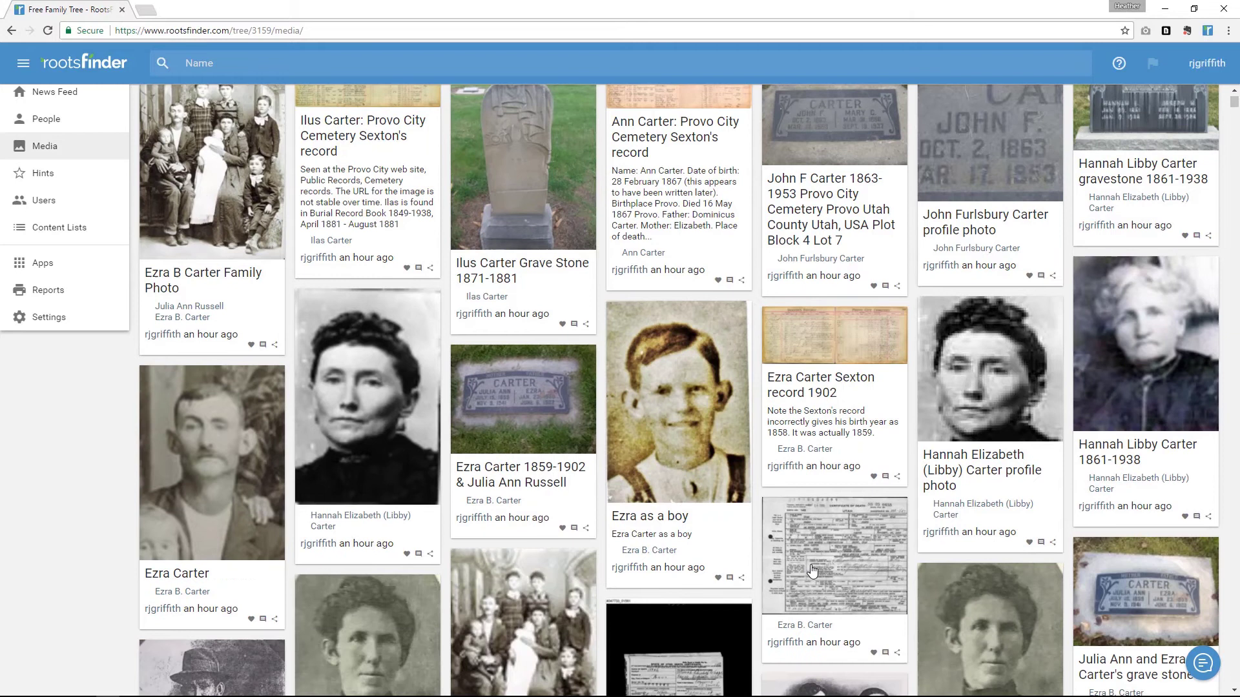
scroll(812, 571, "down", 9)
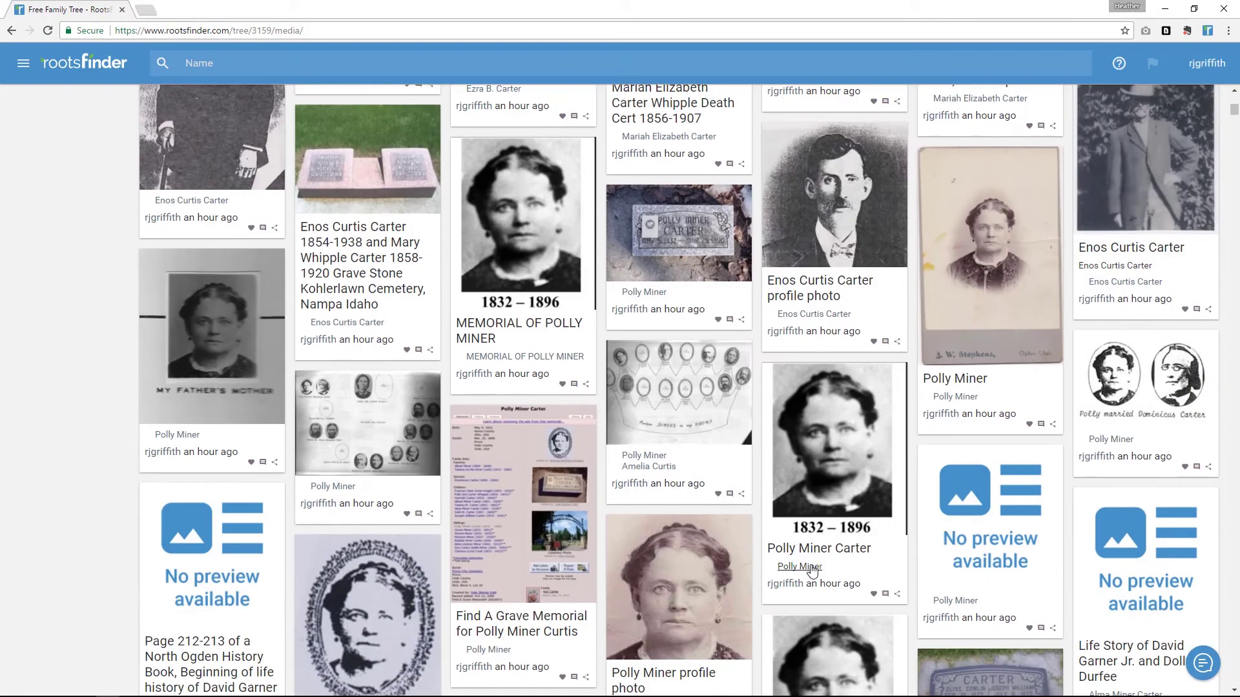
left_click(967, 510)
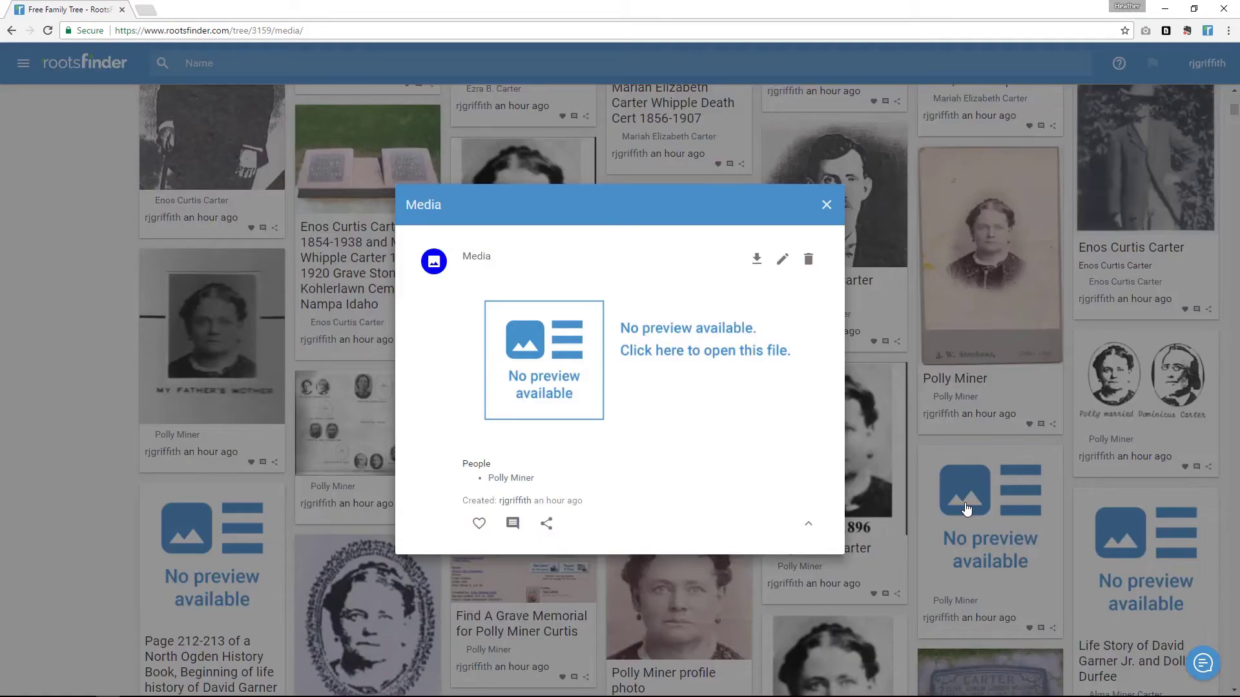
left_click(572, 378)
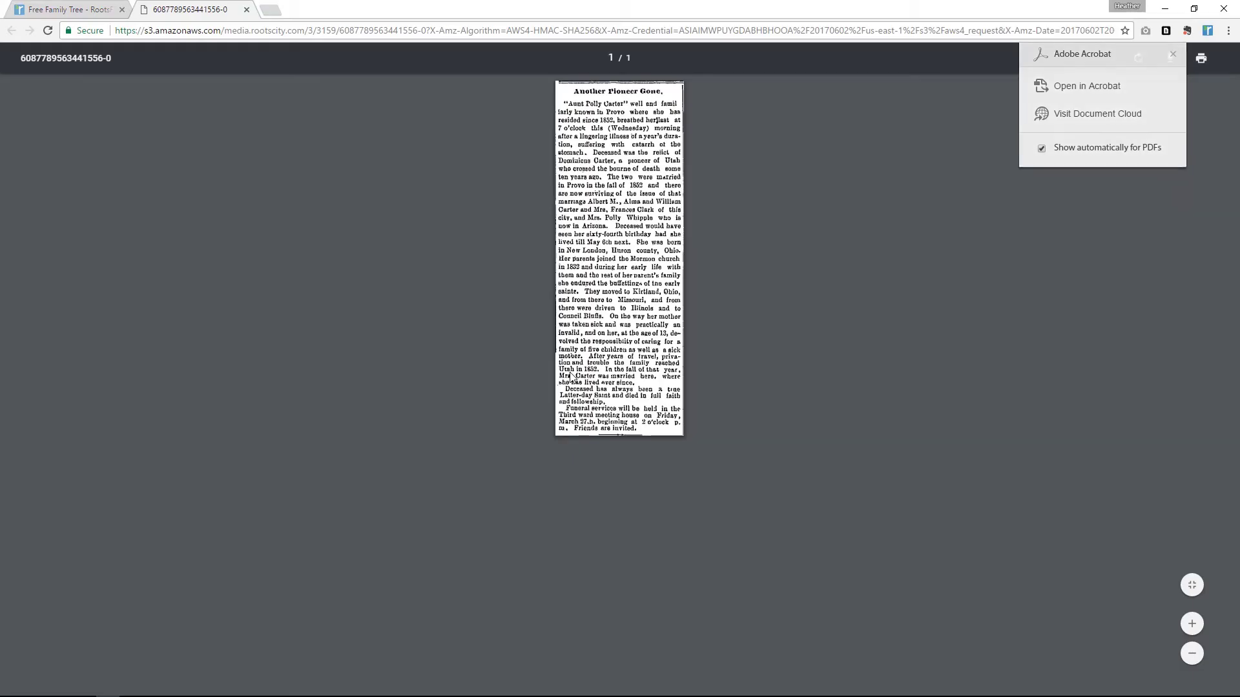
left_click(247, 10)
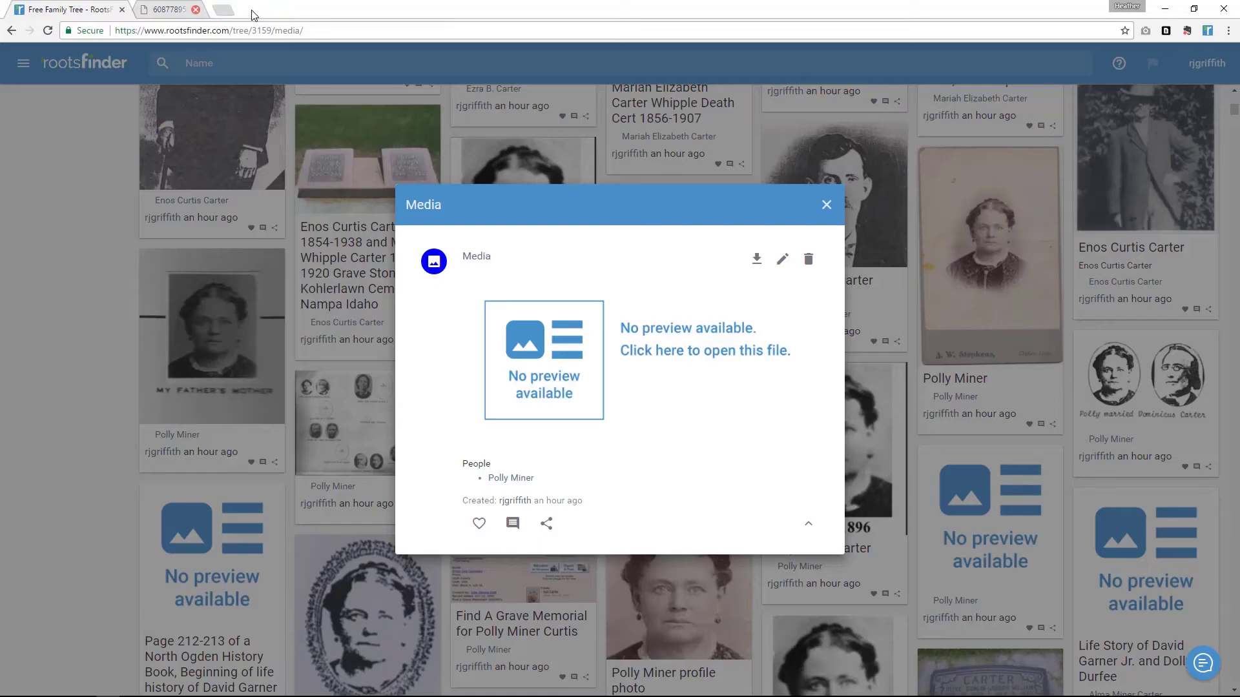
left_click(827, 206)
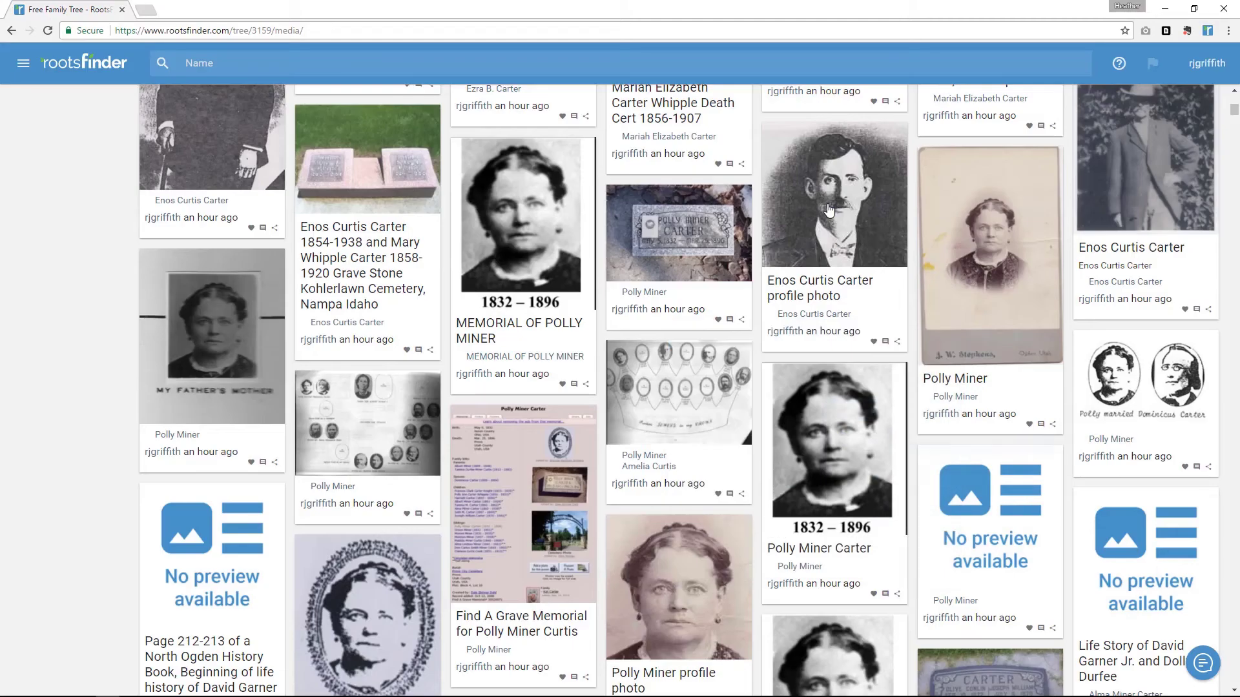
left_click(1003, 233)
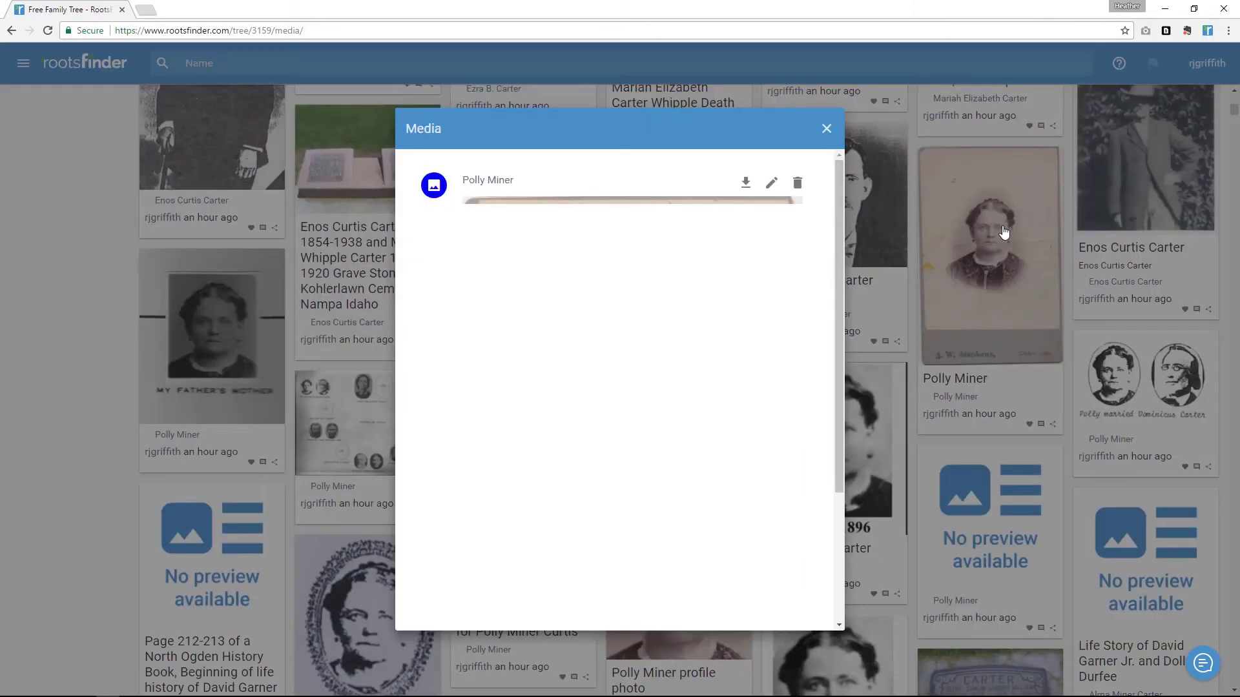
scroll(757, 389, "down", 3)
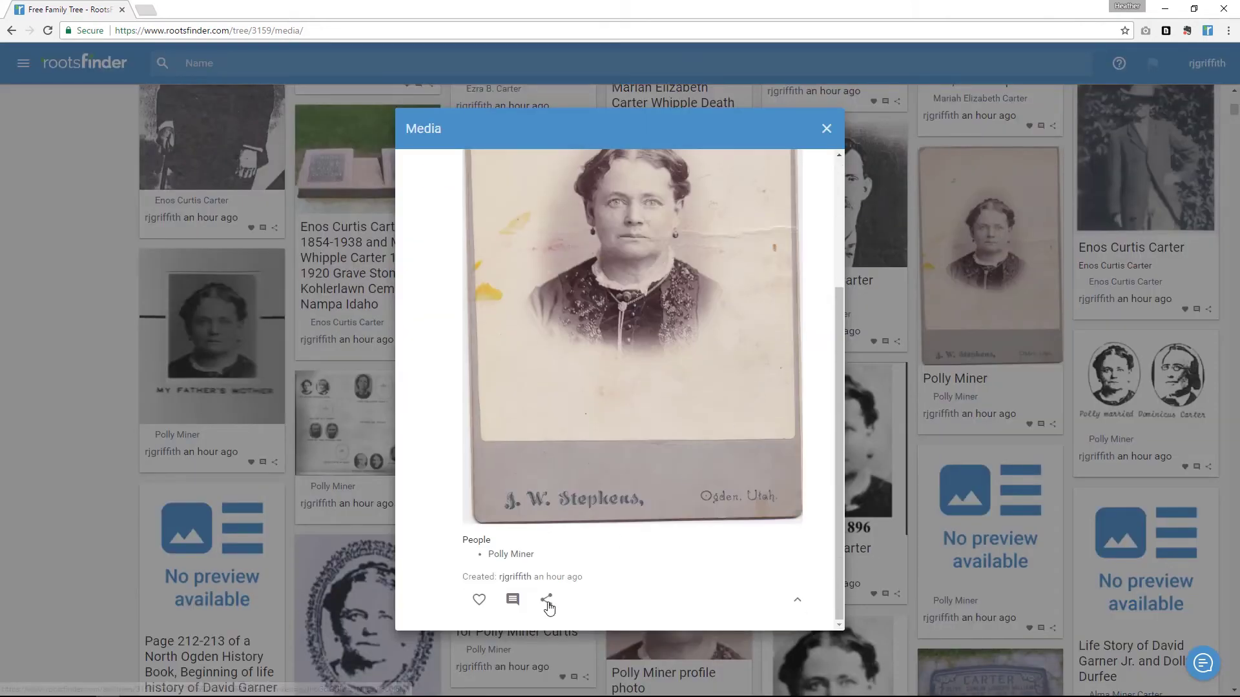
left_click(546, 601)
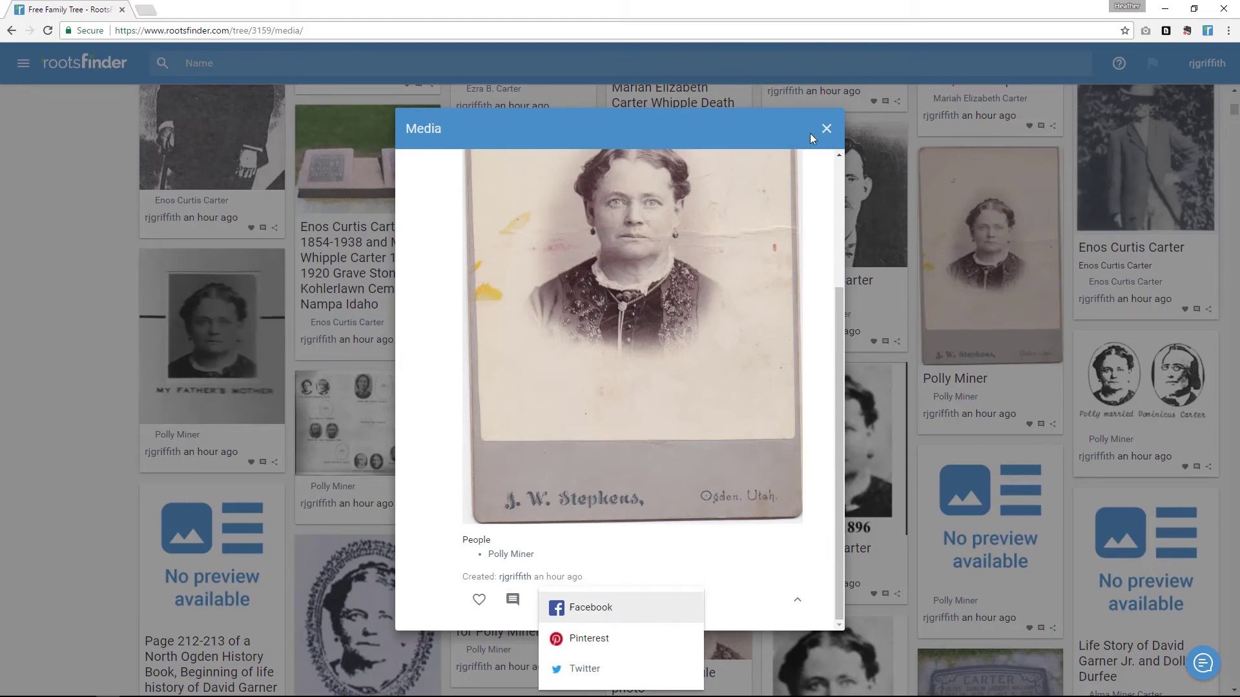
left_click(826, 129)
left_click(826, 129)
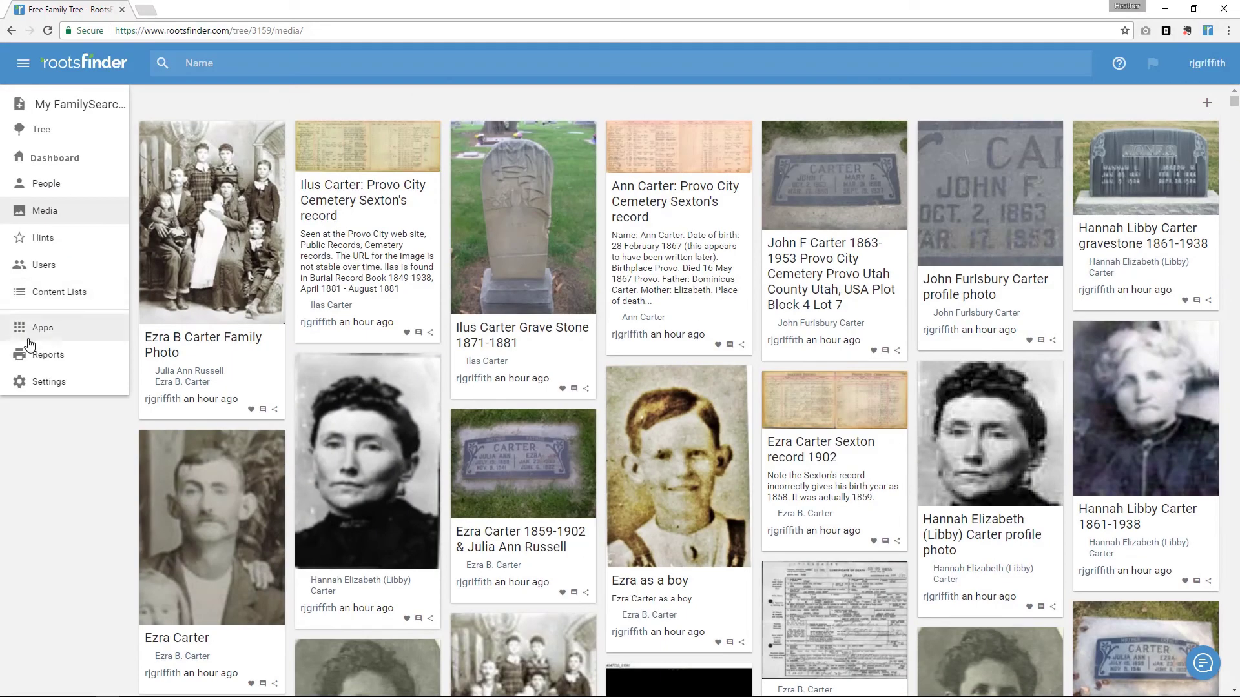
left_click(33, 363)
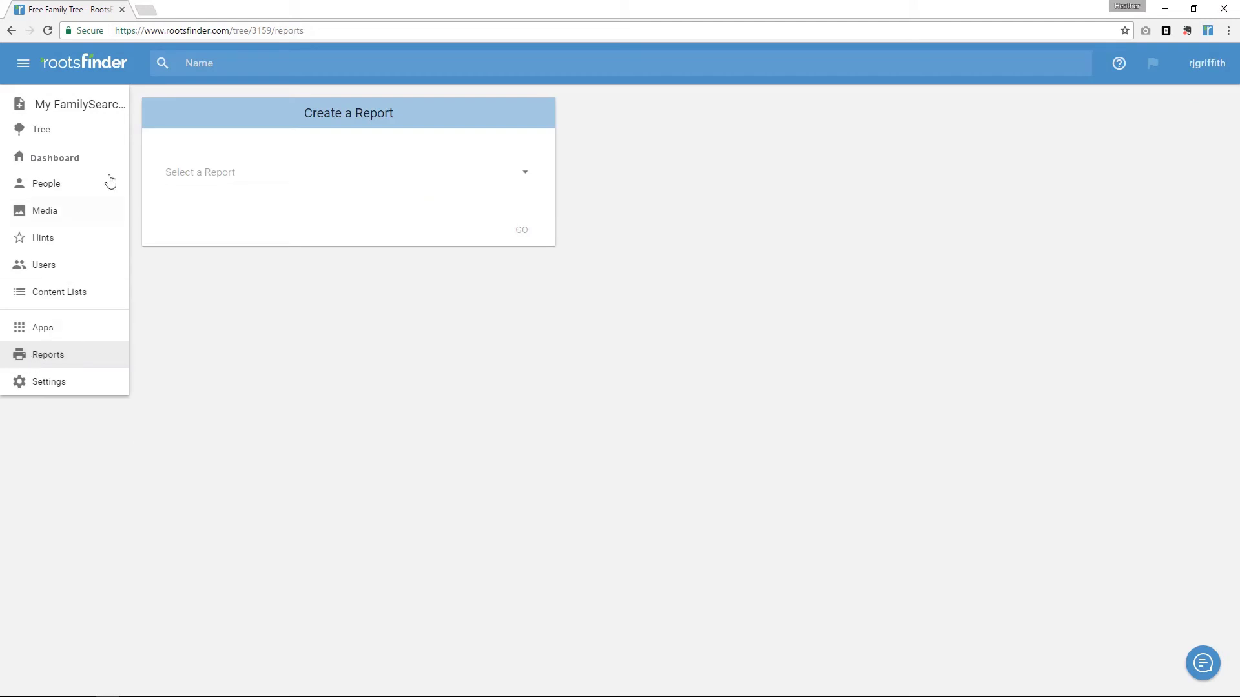
left_click(210, 180)
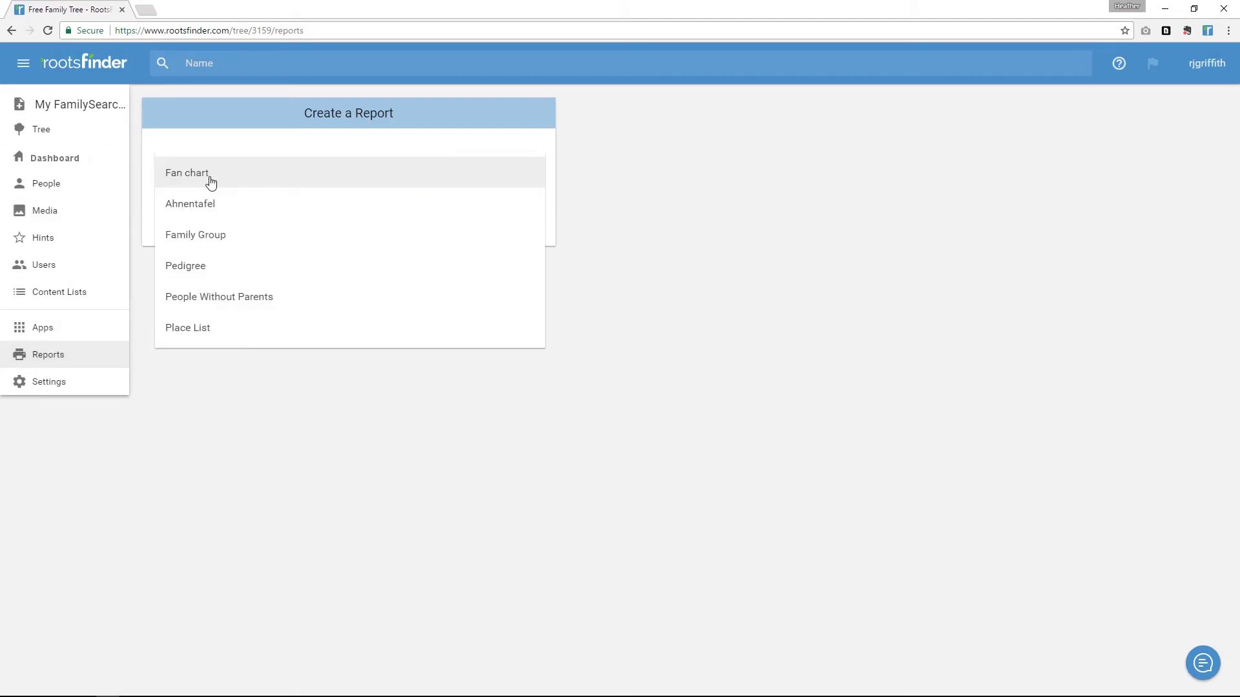
left_click(211, 183)
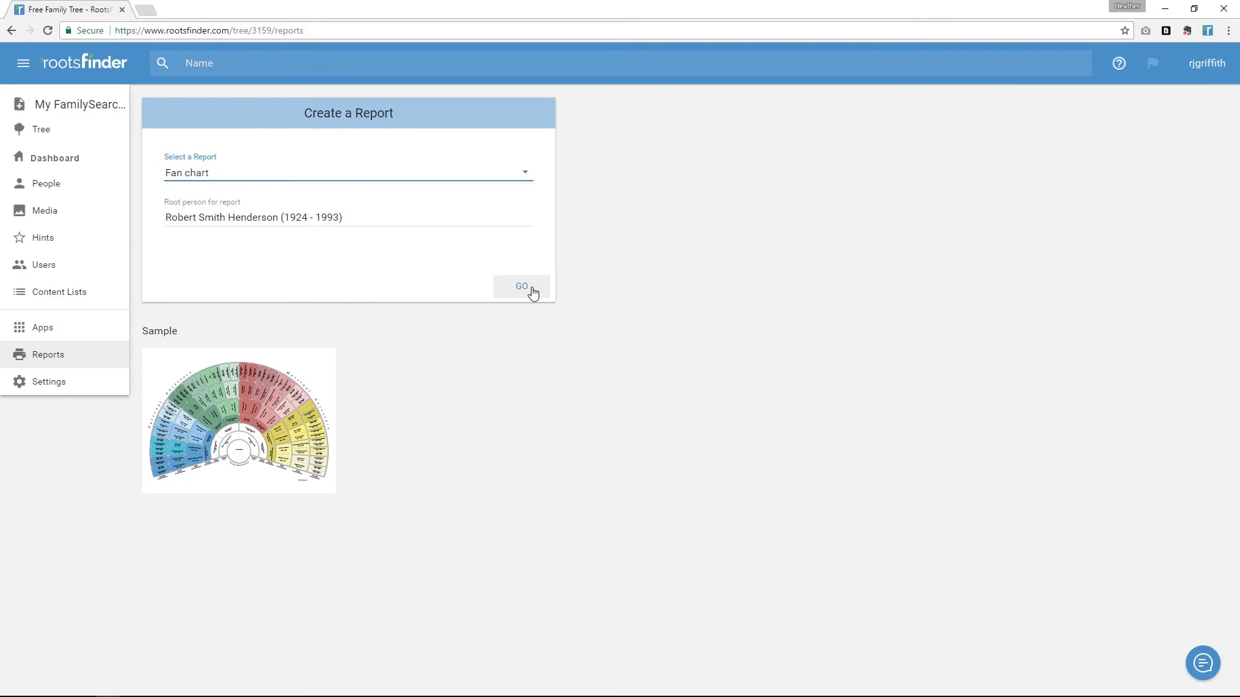
left_click(524, 286)
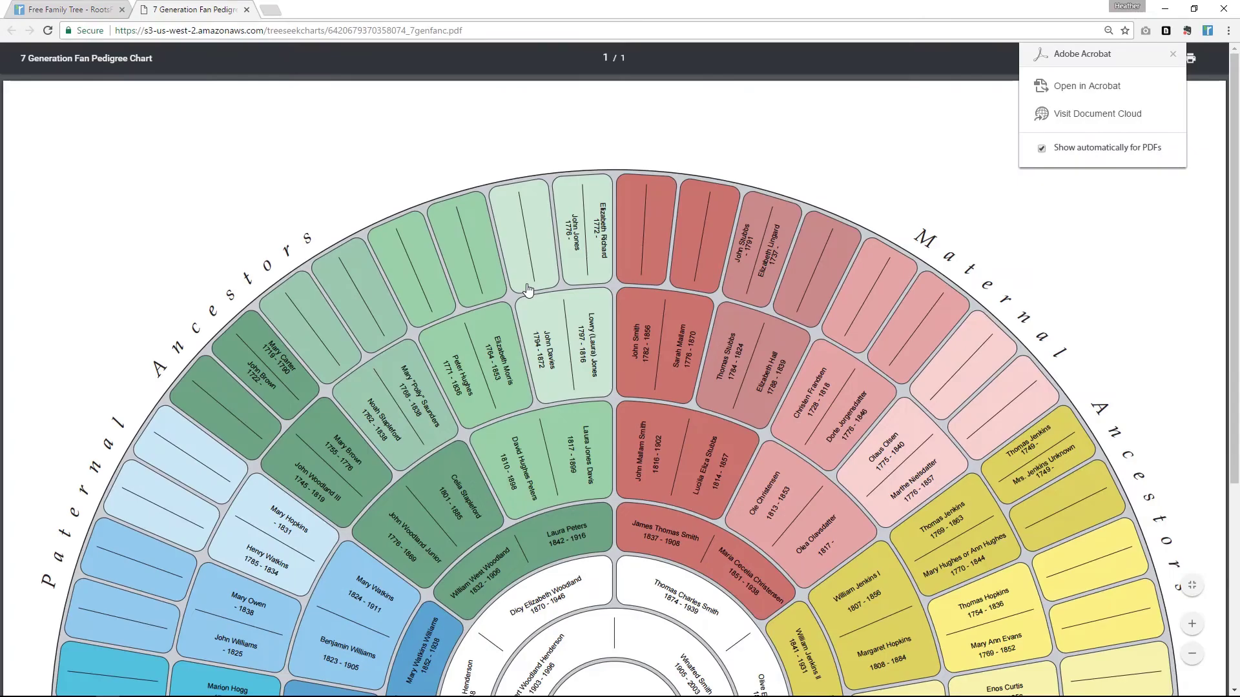
scroll(527, 289, "down", 5)
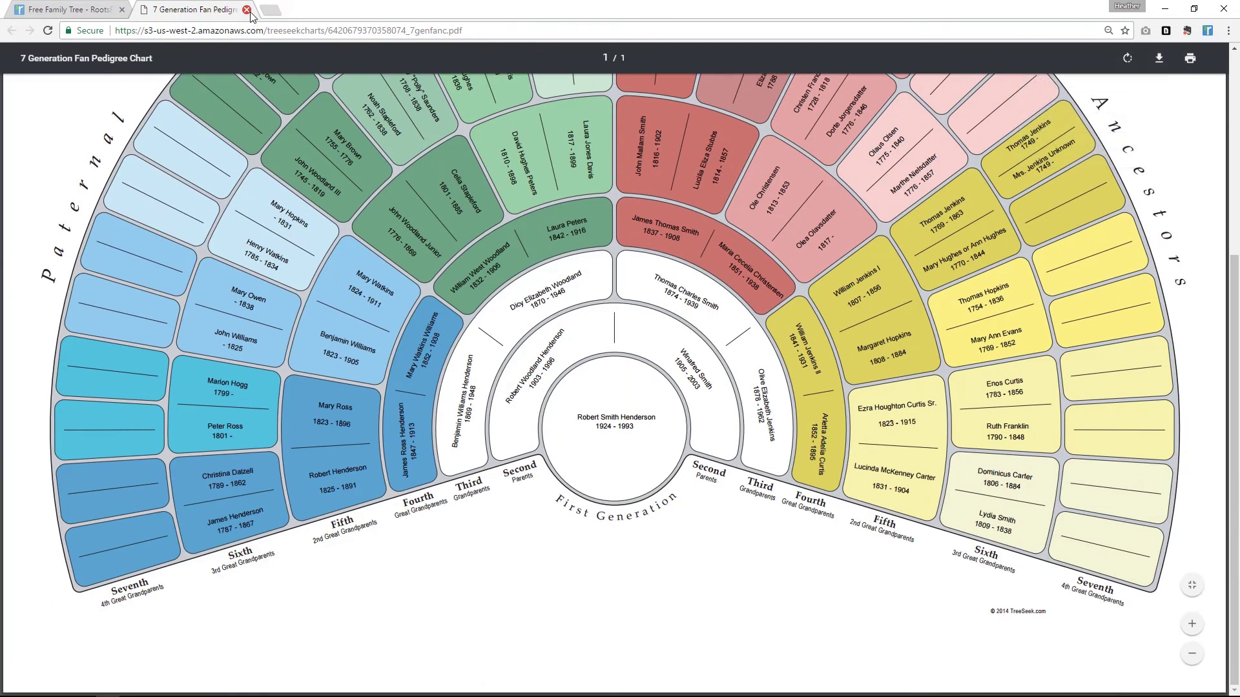
left_click(248, 11)
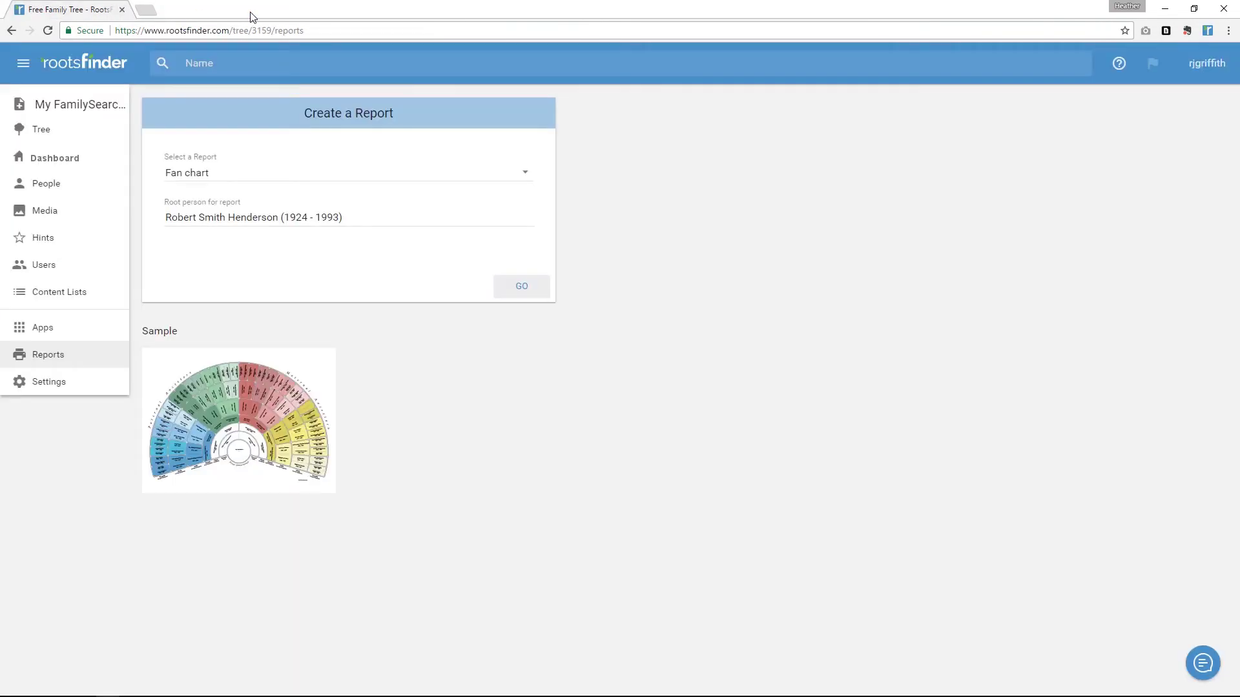
left_click(65, 137)
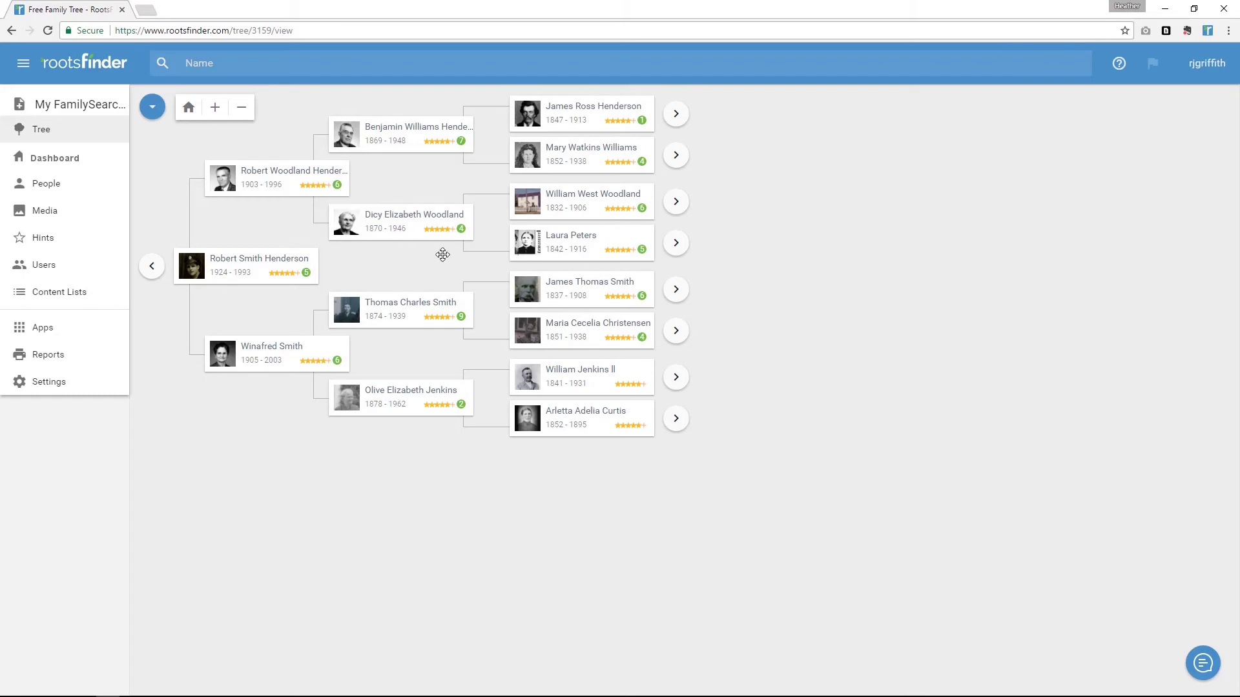
left_click(554, 284)
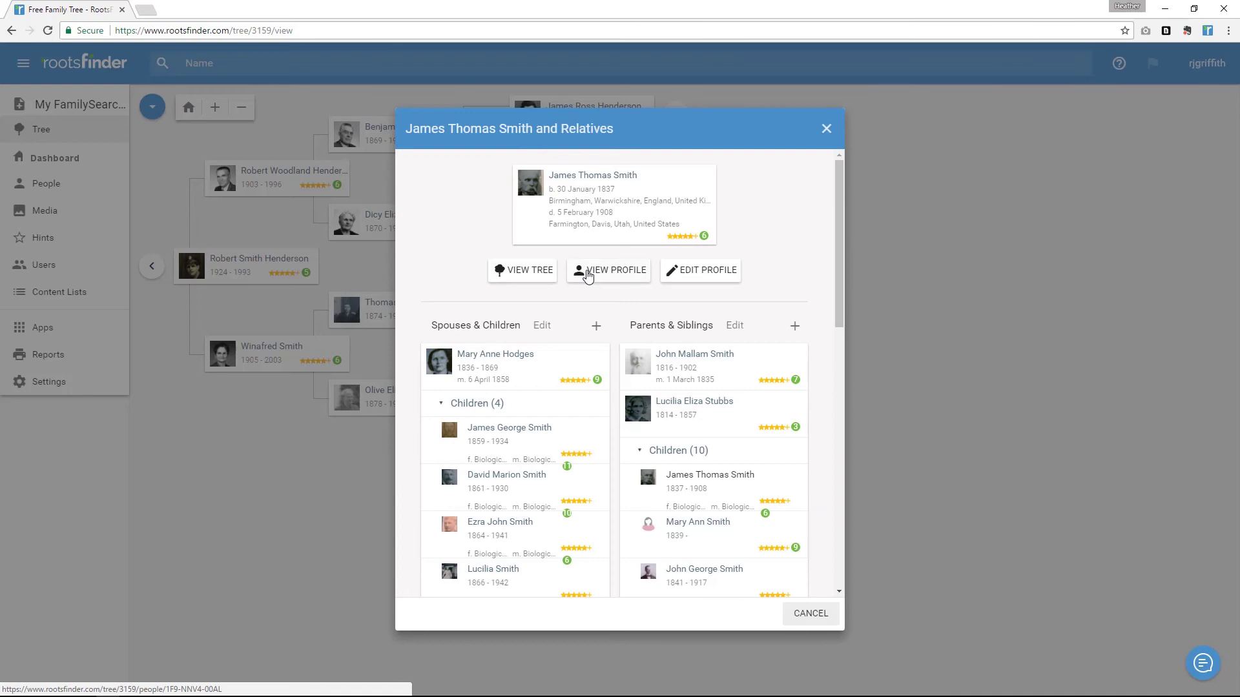
left_click(588, 275)
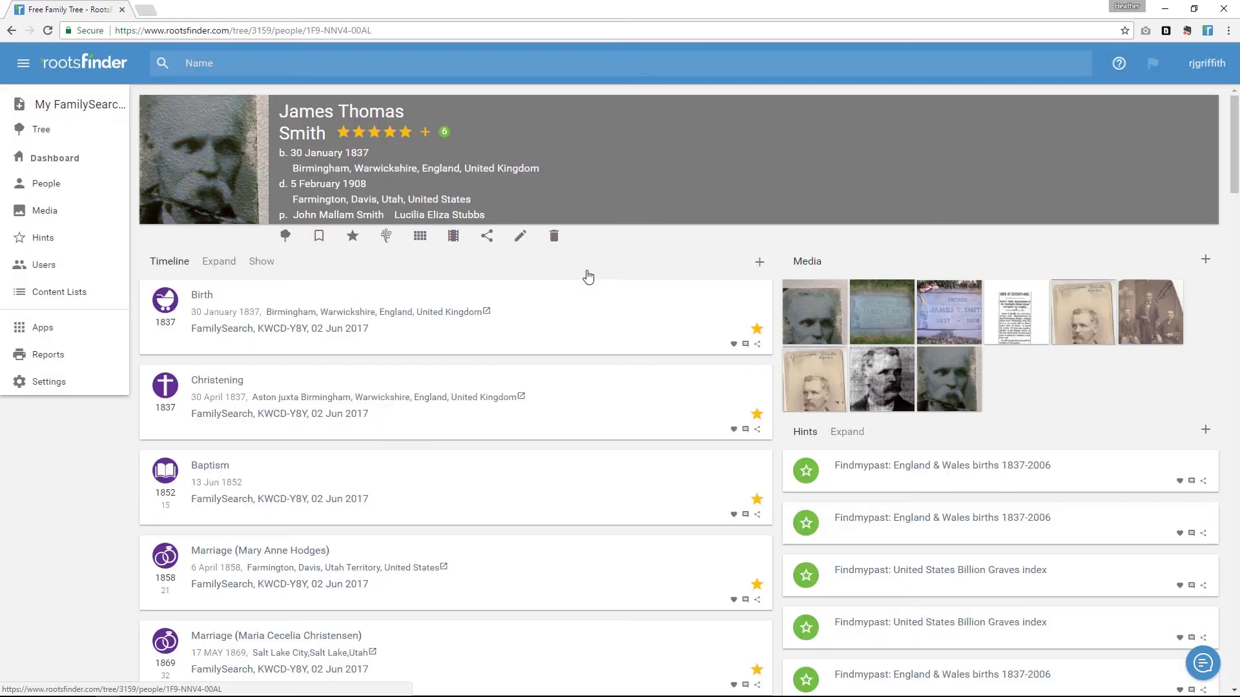
left_click(227, 169)
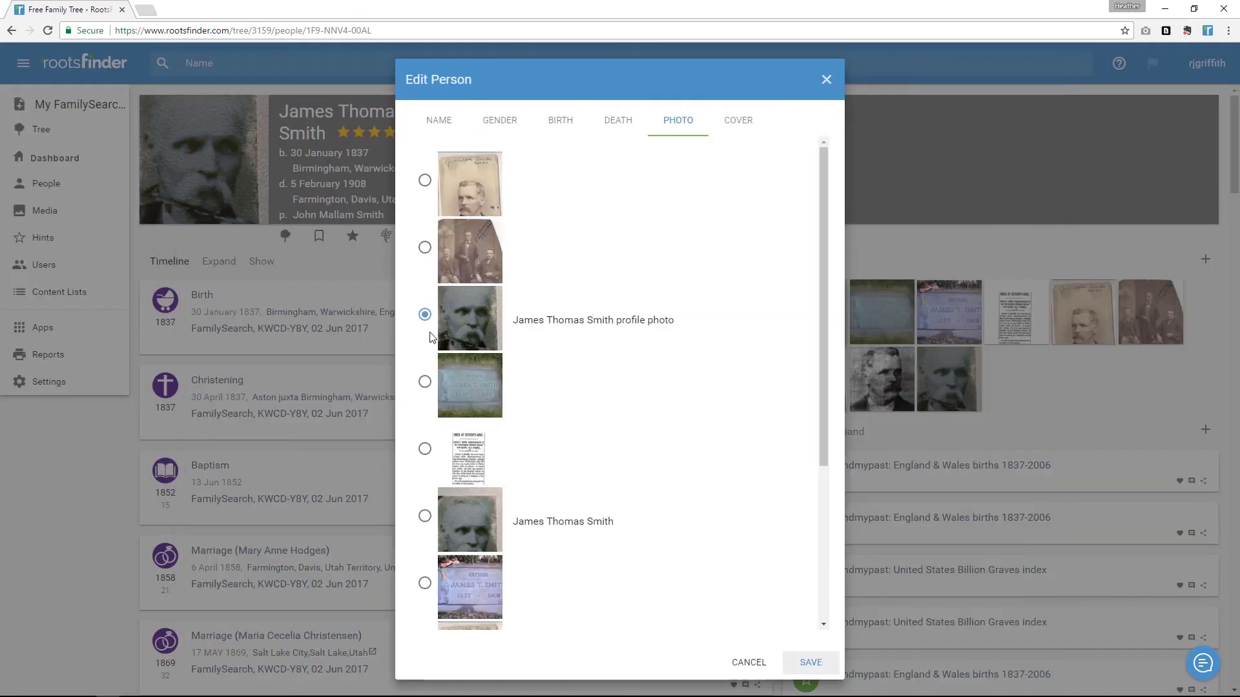
scroll(433, 338, "down", 4)
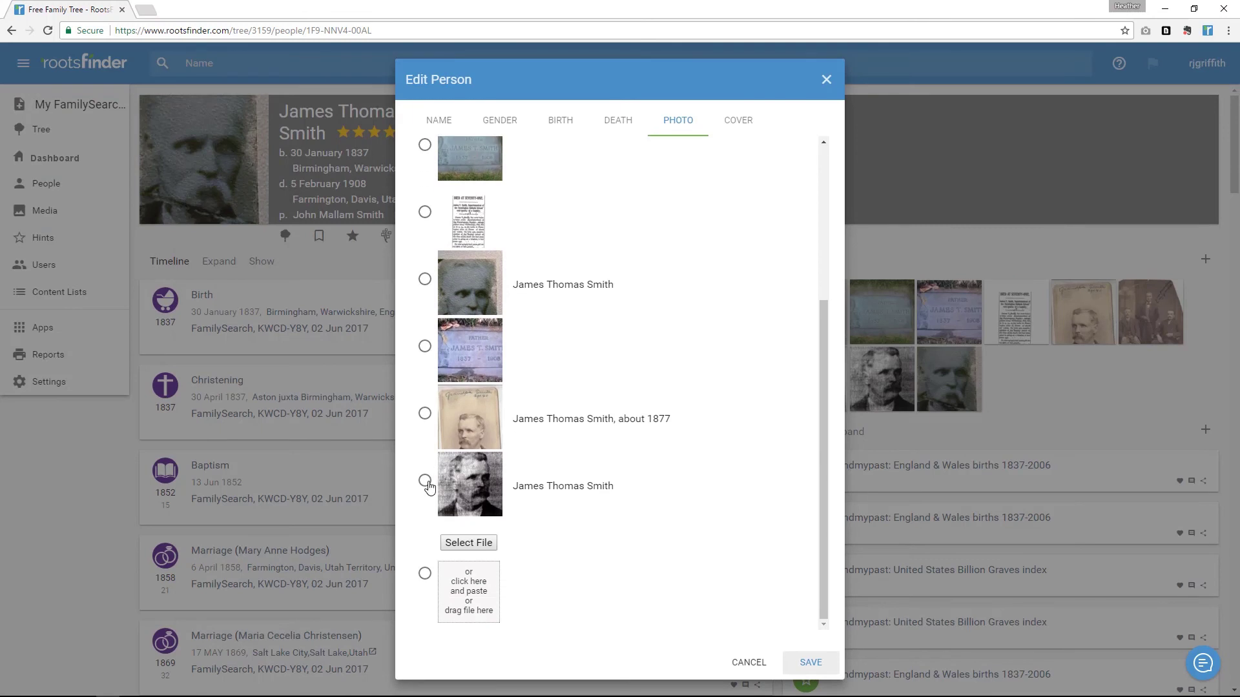
left_click(424, 480)
left_click(801, 666)
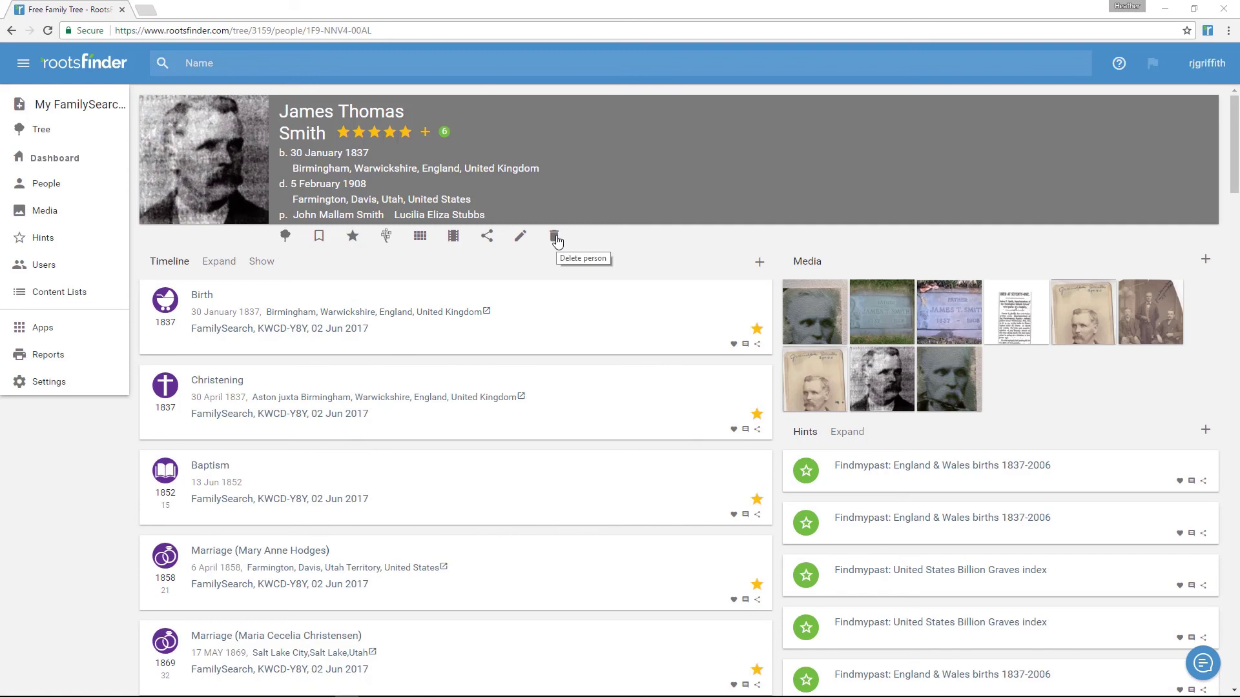
scroll(612, 405, "down", 1)
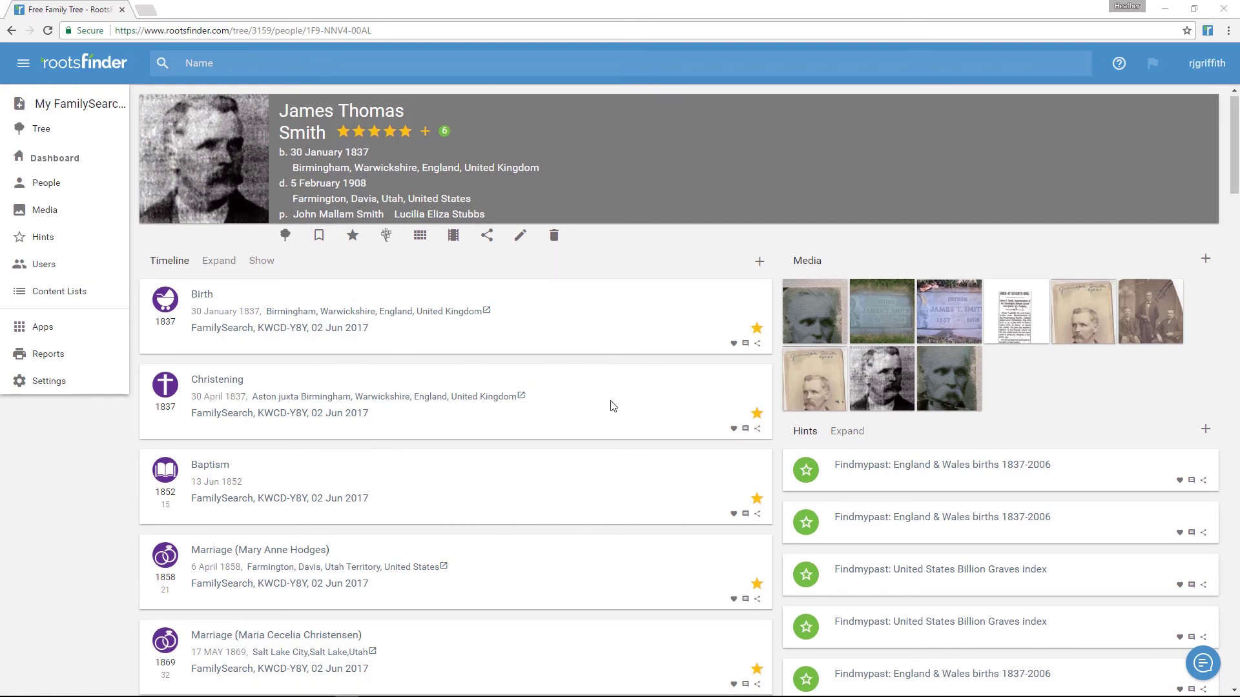
scroll(578, 423, "down", 14)
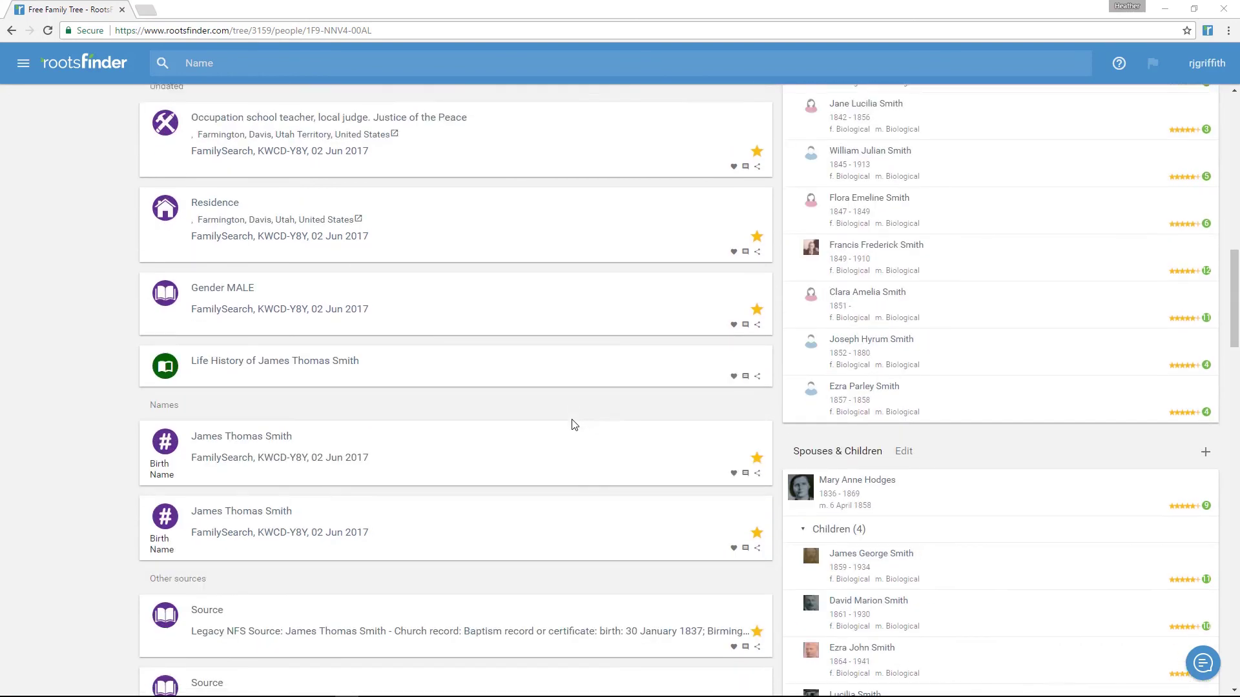
scroll(420, 342, "down", 1)
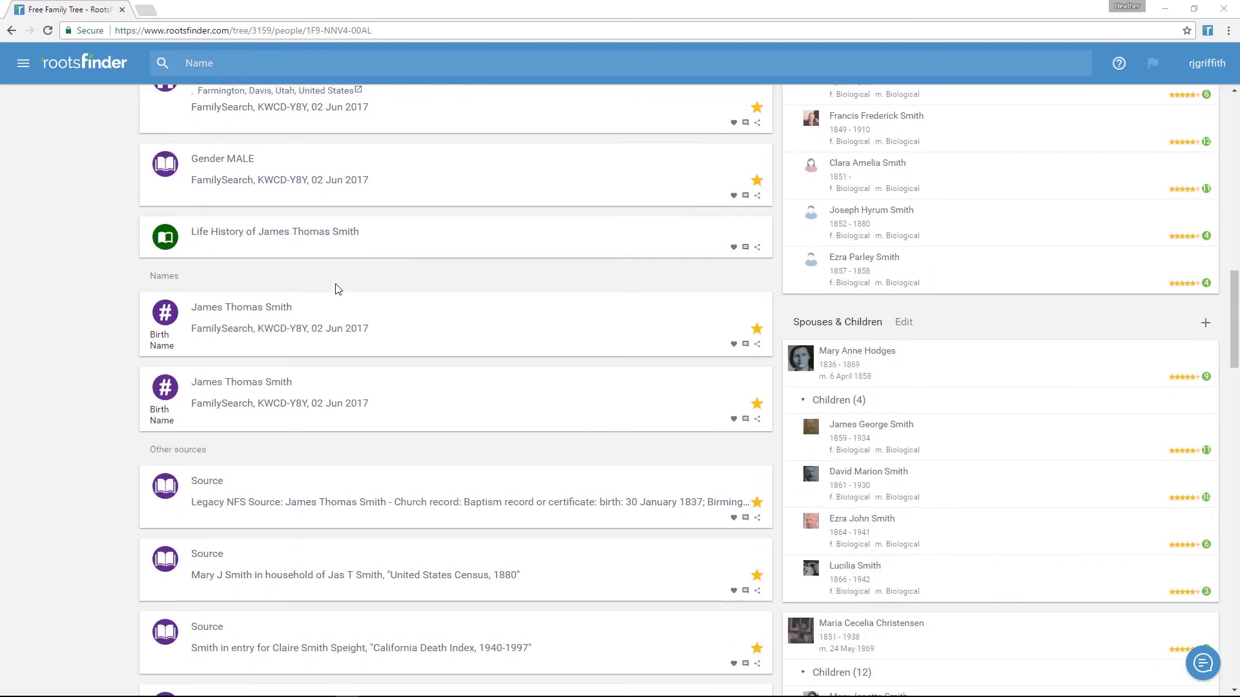
left_click(319, 236)
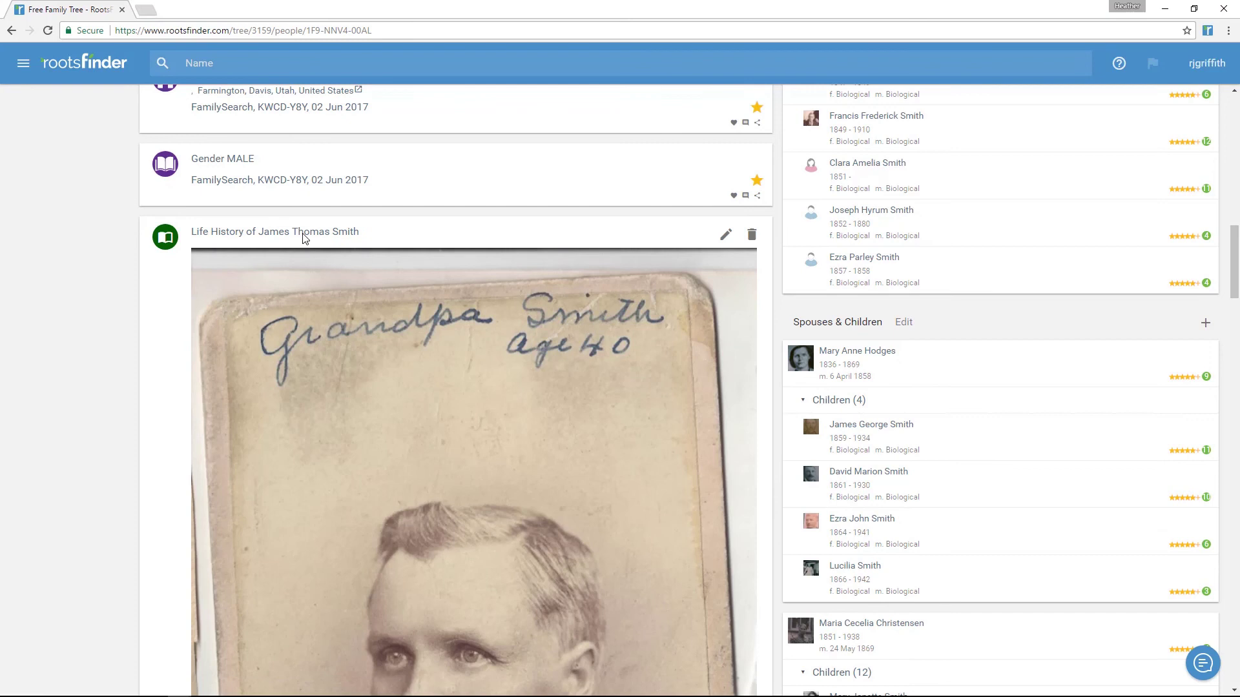
left_click(308, 236)
scroll(306, 237, "up", 15)
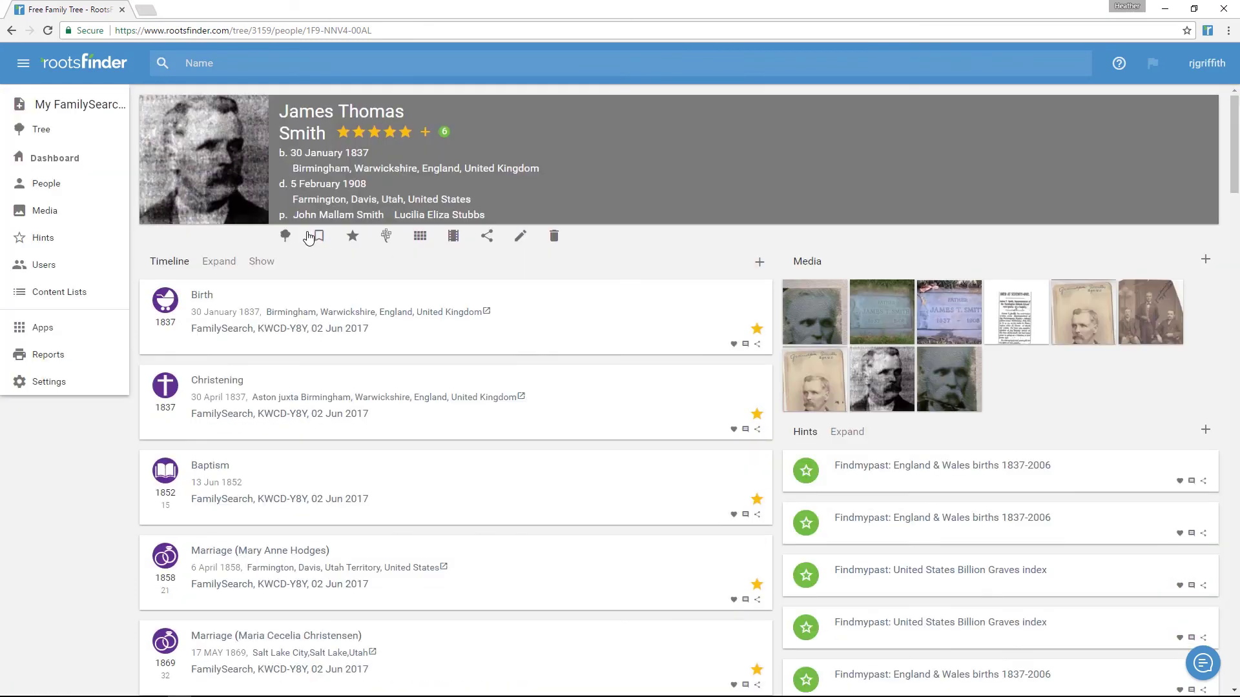
left_click(220, 262)
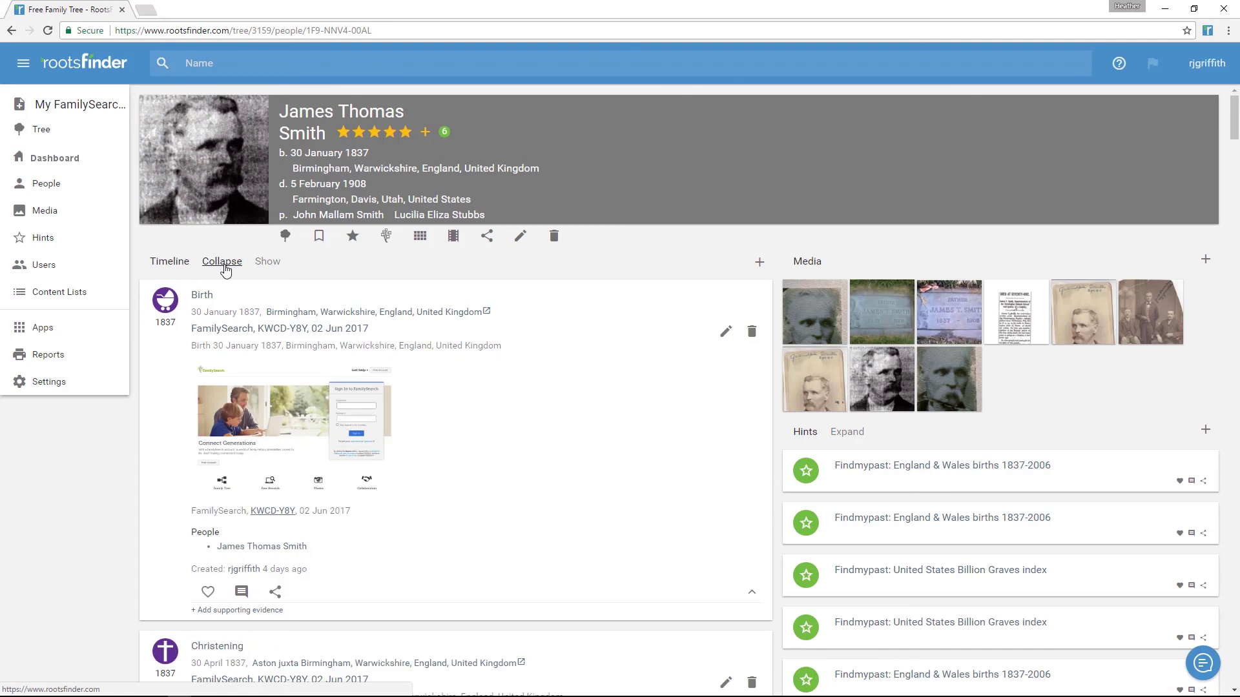
left_click(222, 263)
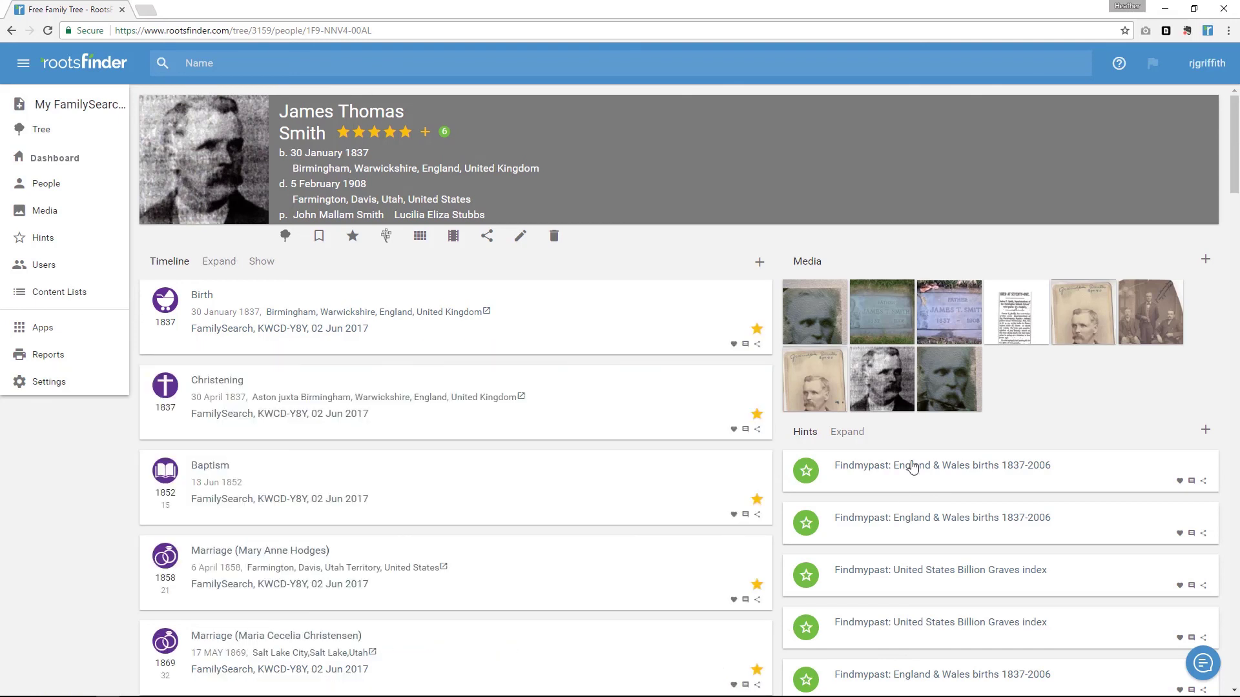
scroll(914, 463, "down", 7)
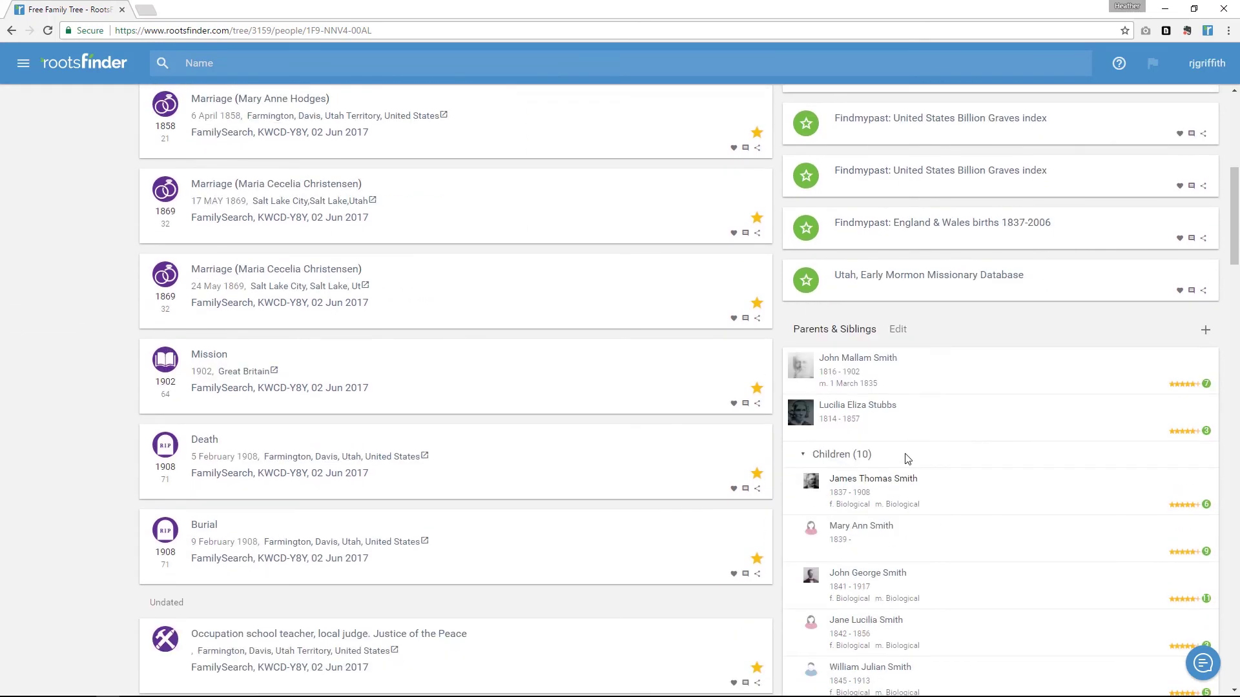
scroll(867, 383, "down", 9)
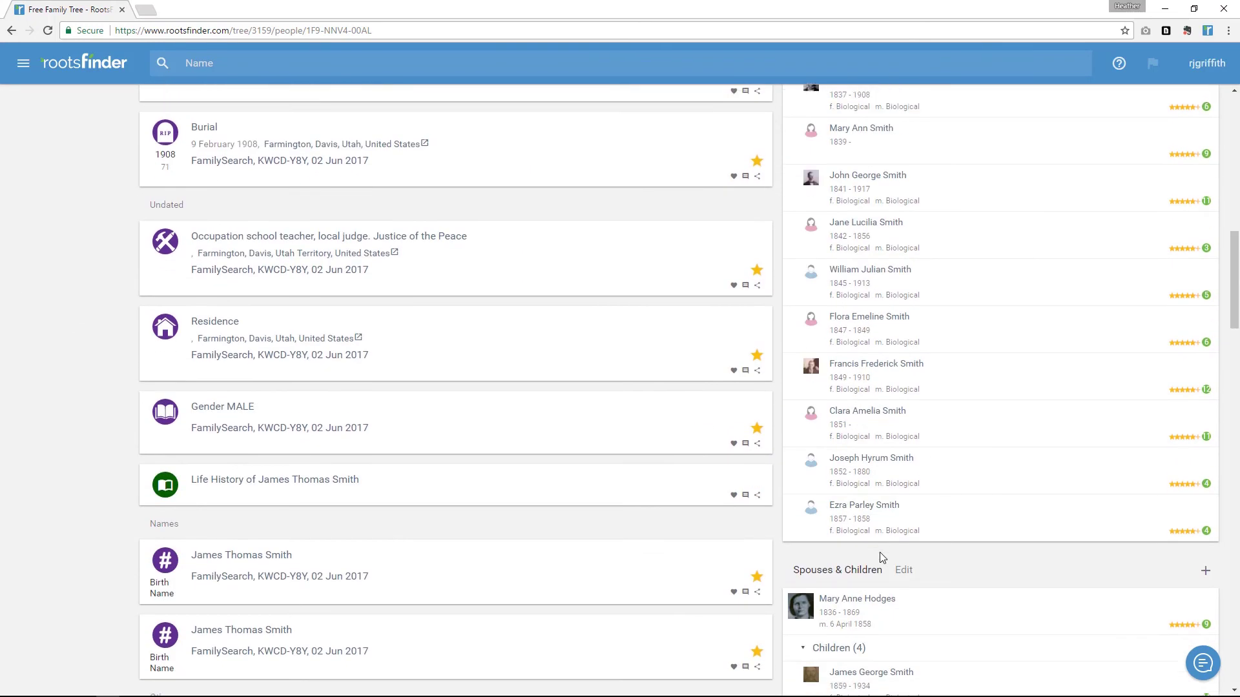
scroll(882, 557, "down", 2)
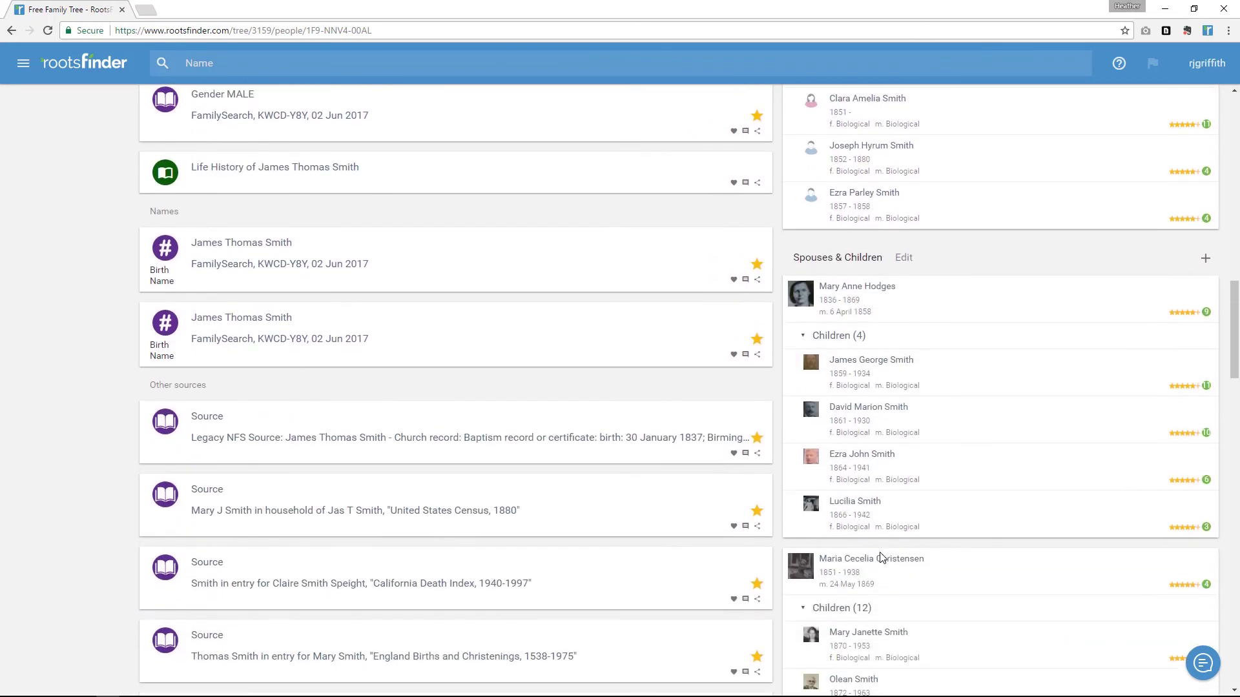
left_click(903, 259)
mouse_move(790, 662)
left_mouse_down()
mouse_move(828, 632)
mouse_move(827, 481)
mouse_move(830, 653)
mouse_move(818, 674)
mouse_move(783, 661)
left_mouse_up()
left_click(903, 258)
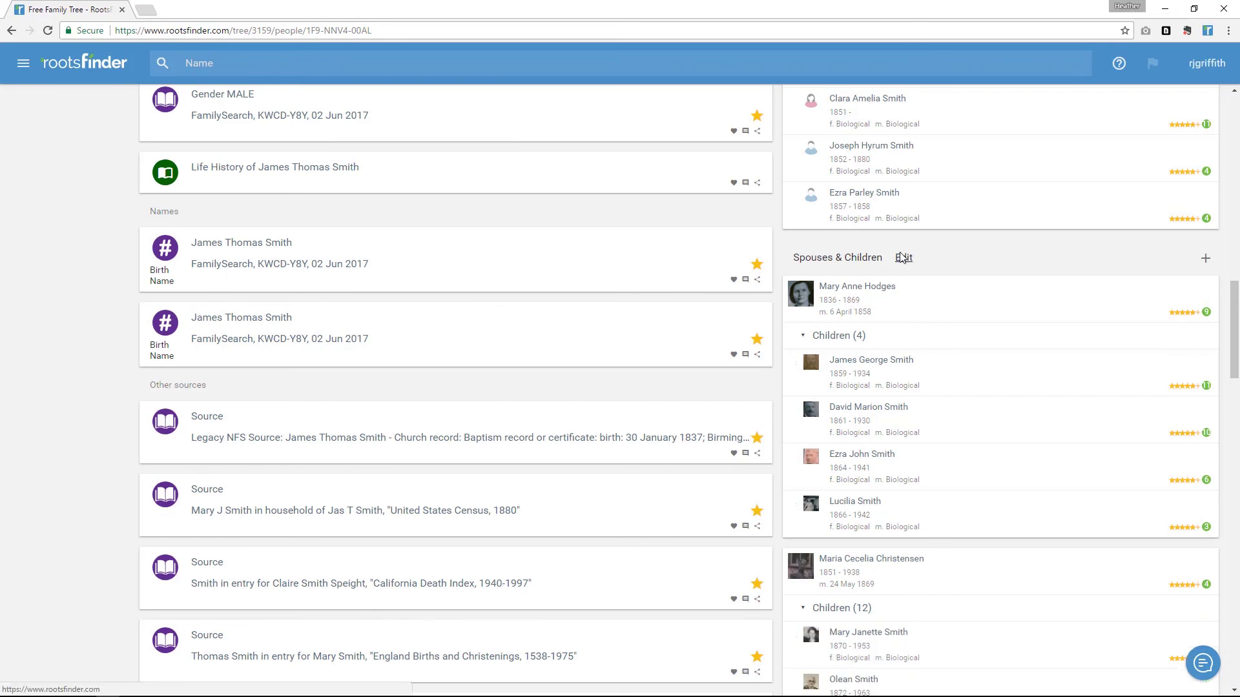
scroll(902, 260, "up", 15)
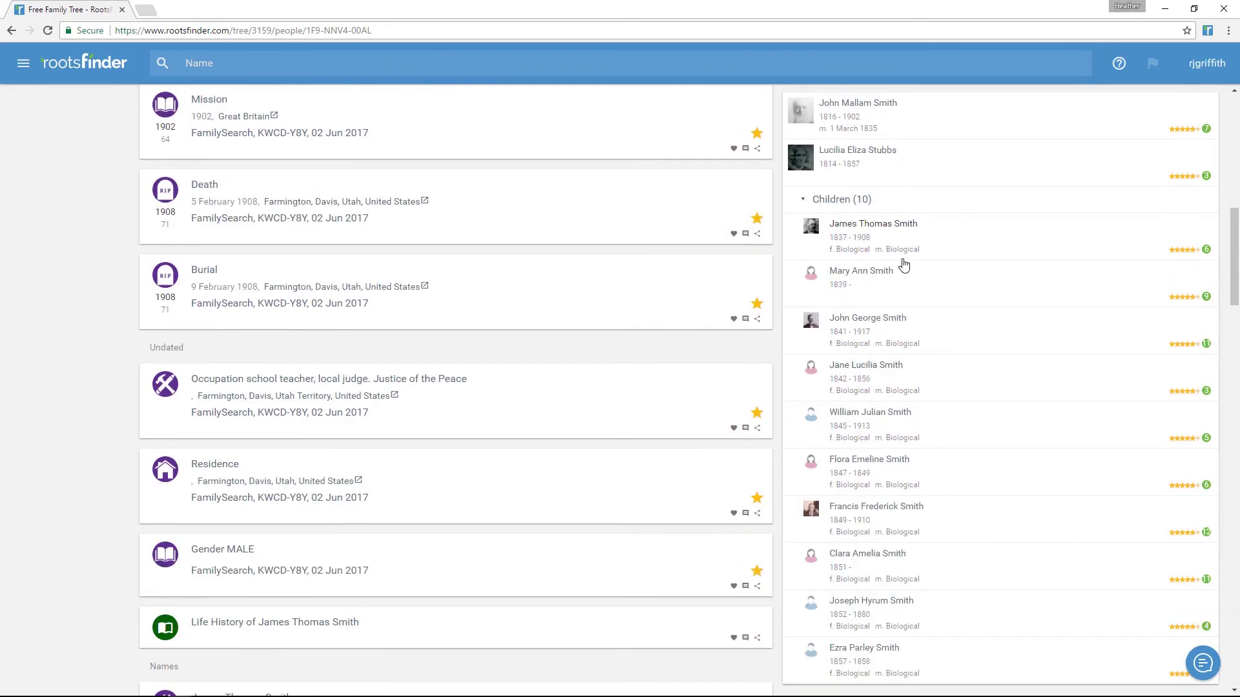
scroll(903, 260, "up", 1)
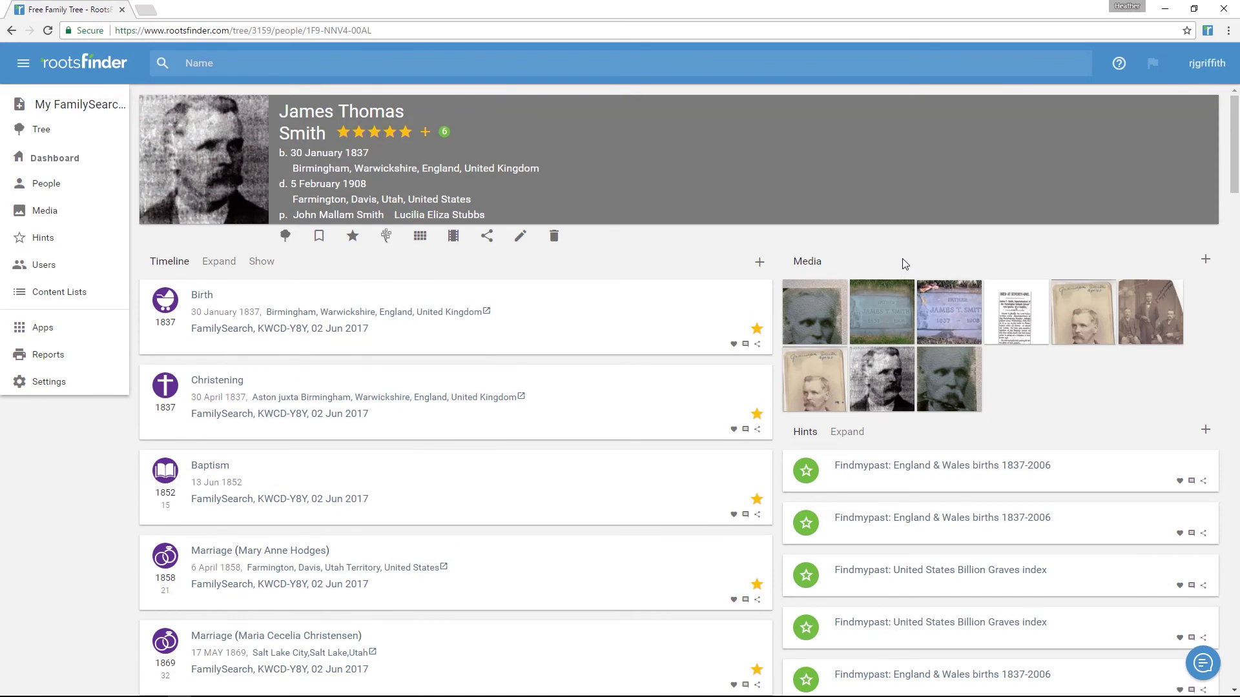